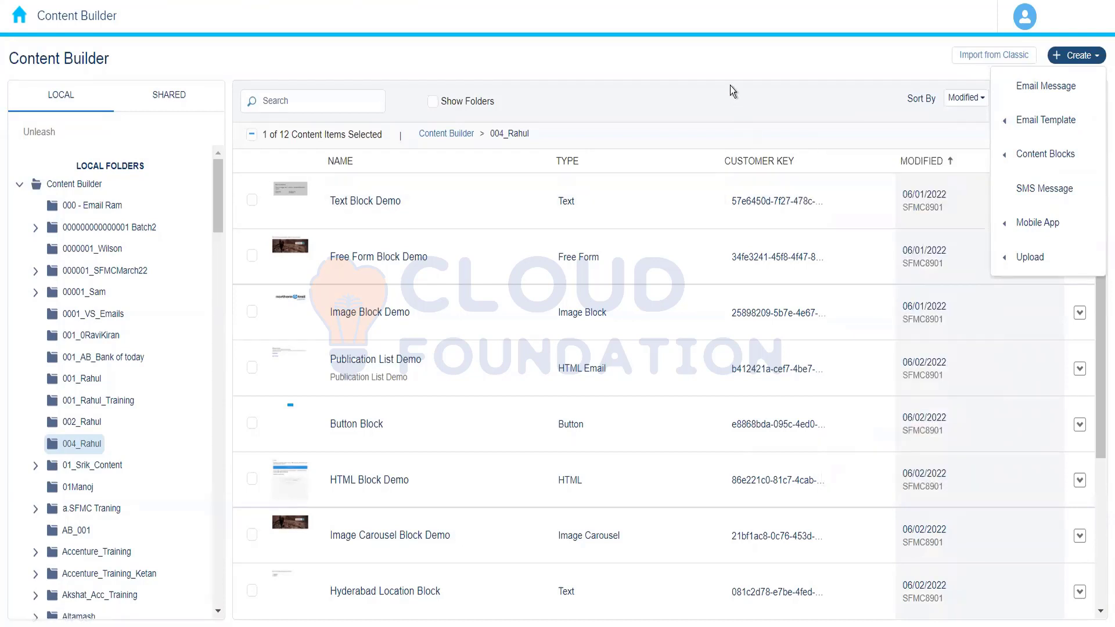
click(760, 79)
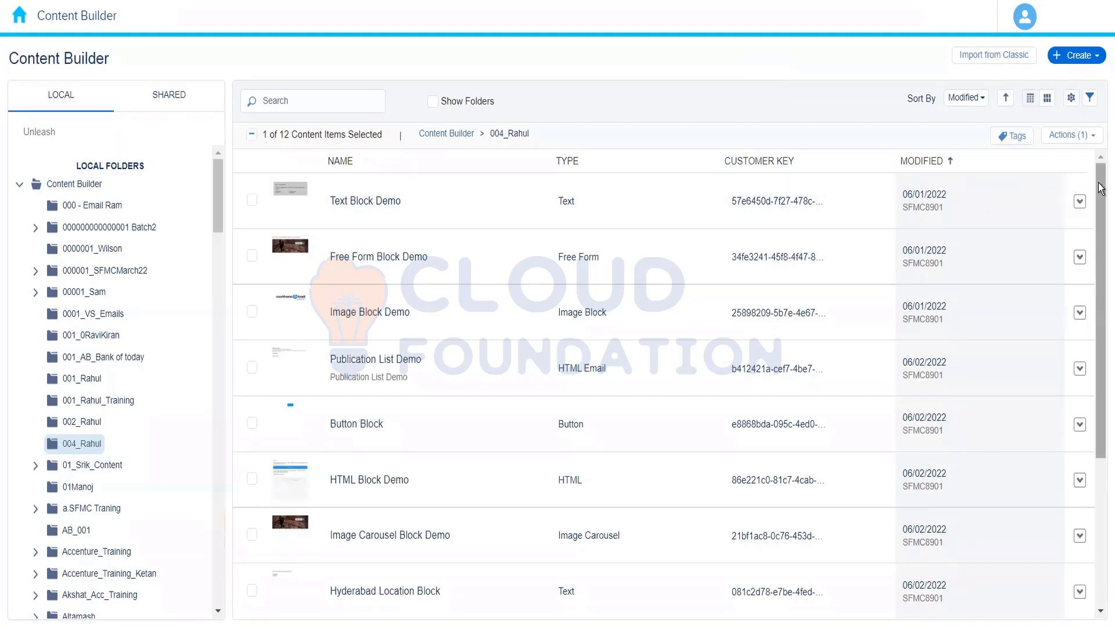
scroll(1099, 187, down, 1)
scroll(1099, 187, up, 1)
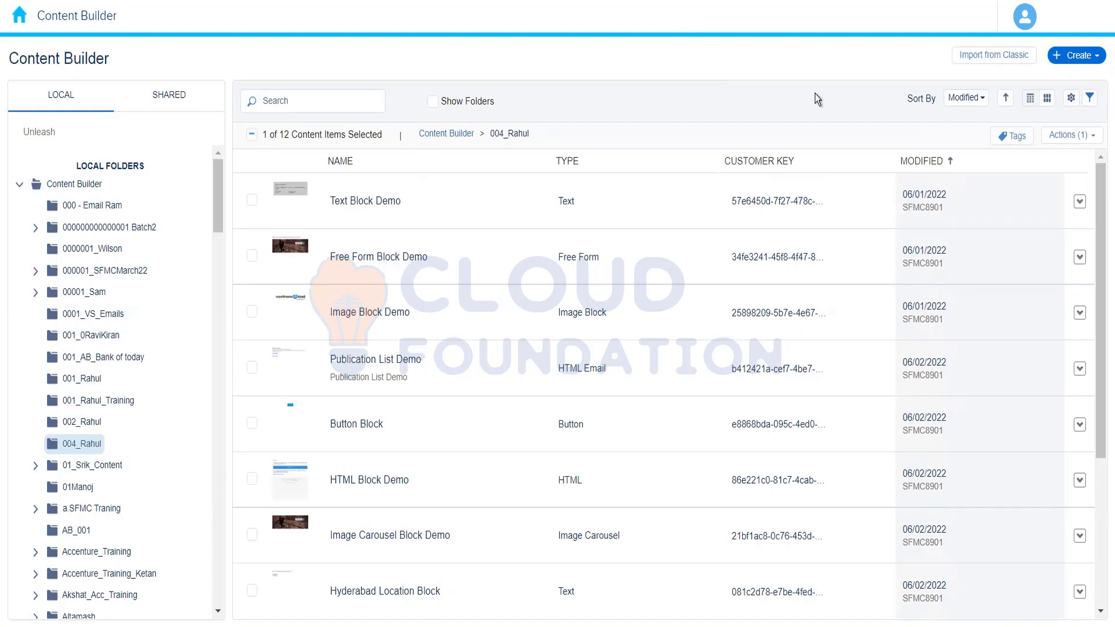
click(1078, 56)
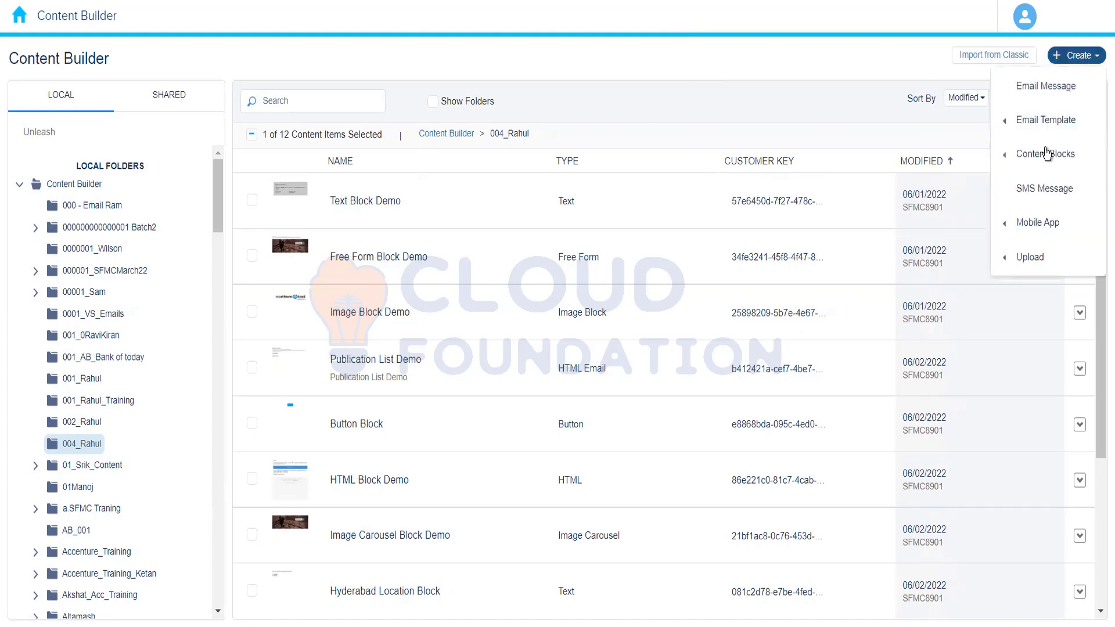
click(740, 75)
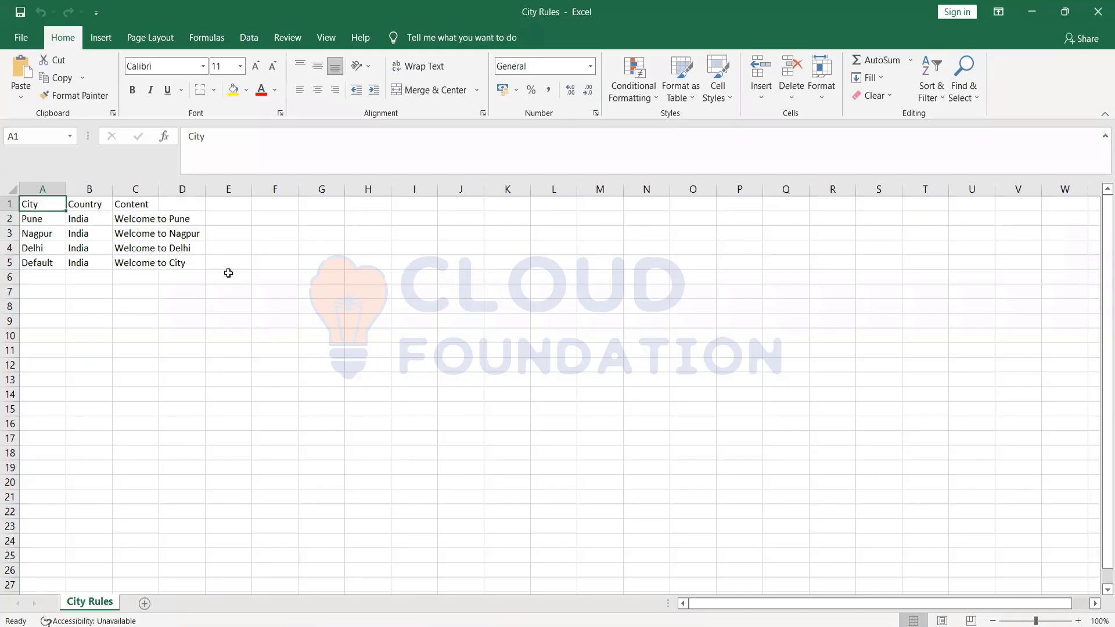
- Delete the Country column from the City Rules sheet in Excel and widen the Content column to fit its text
click(86, 185)
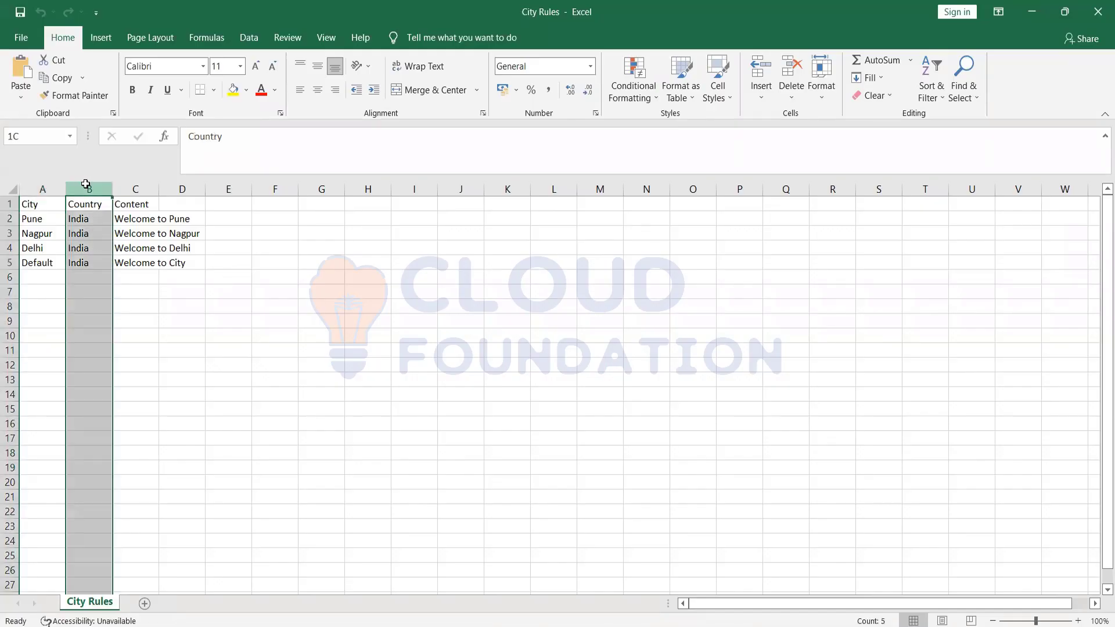
right_click(86, 186)
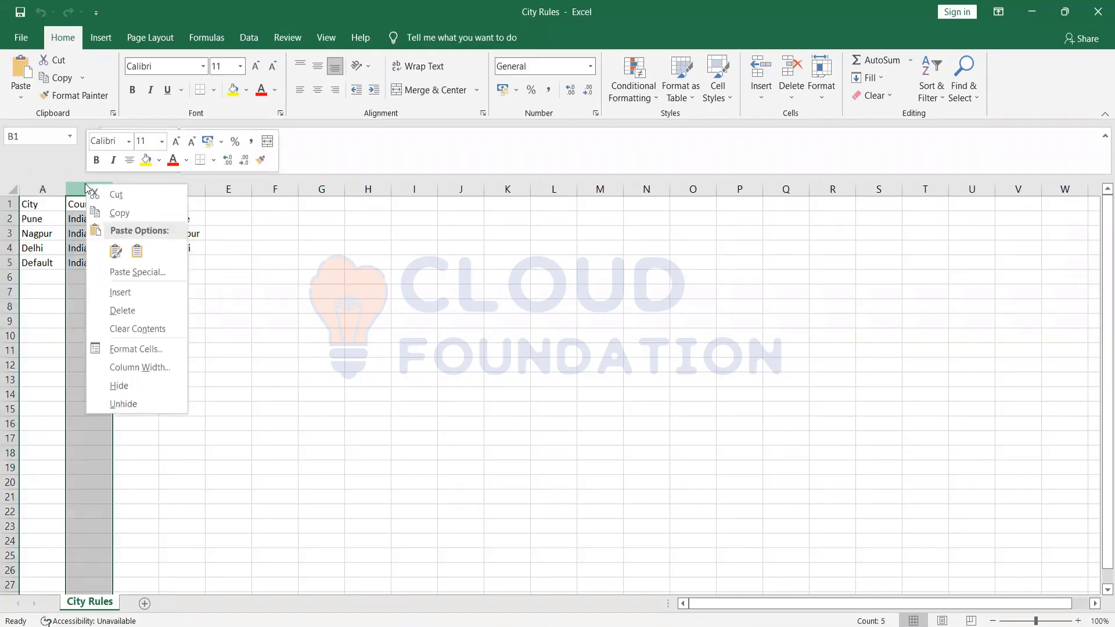
click(145, 312)
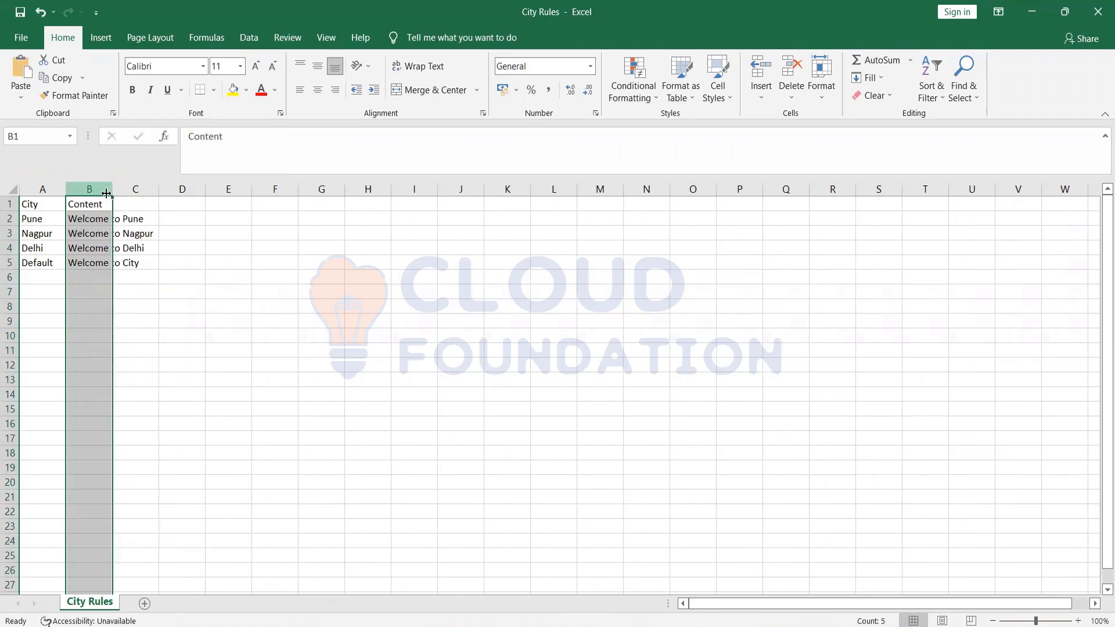
drag(114, 188, 192, 188)
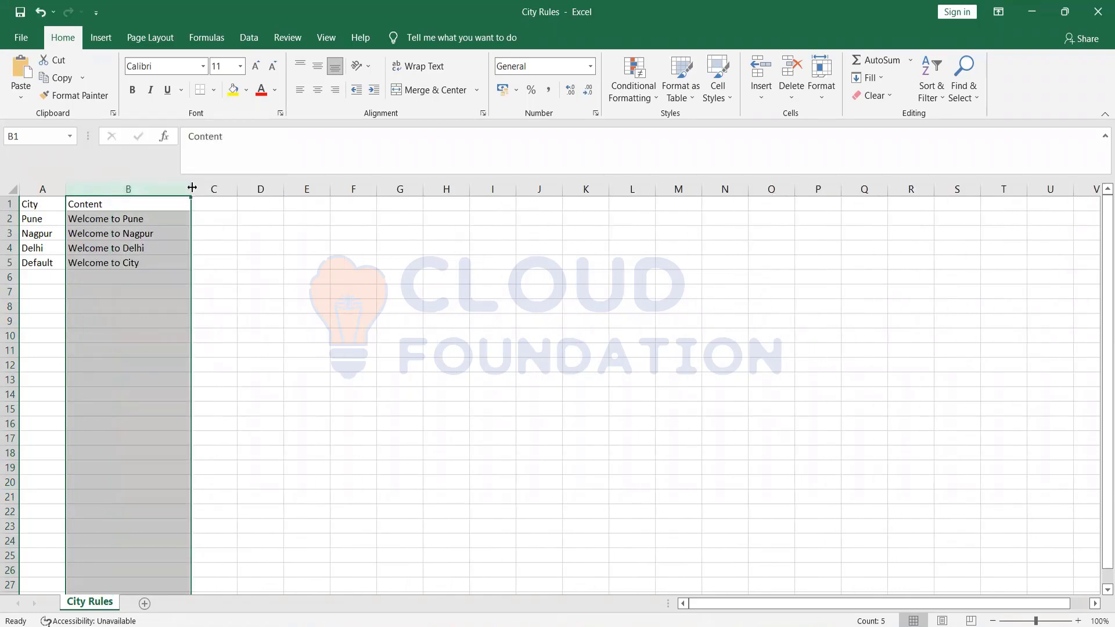
click(45, 202)
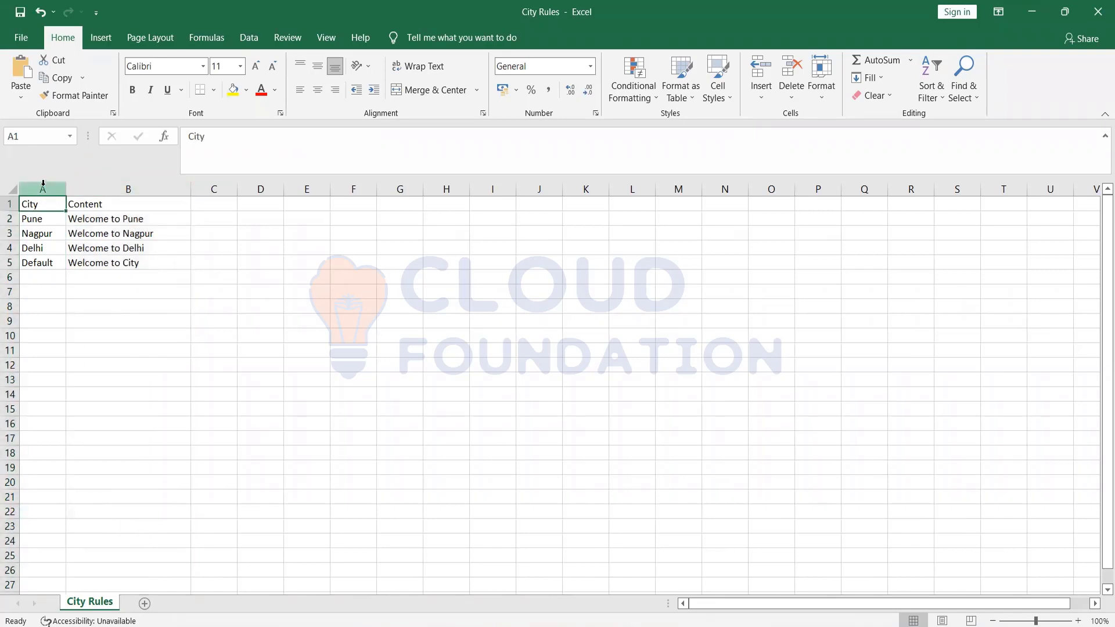
click(43, 184)
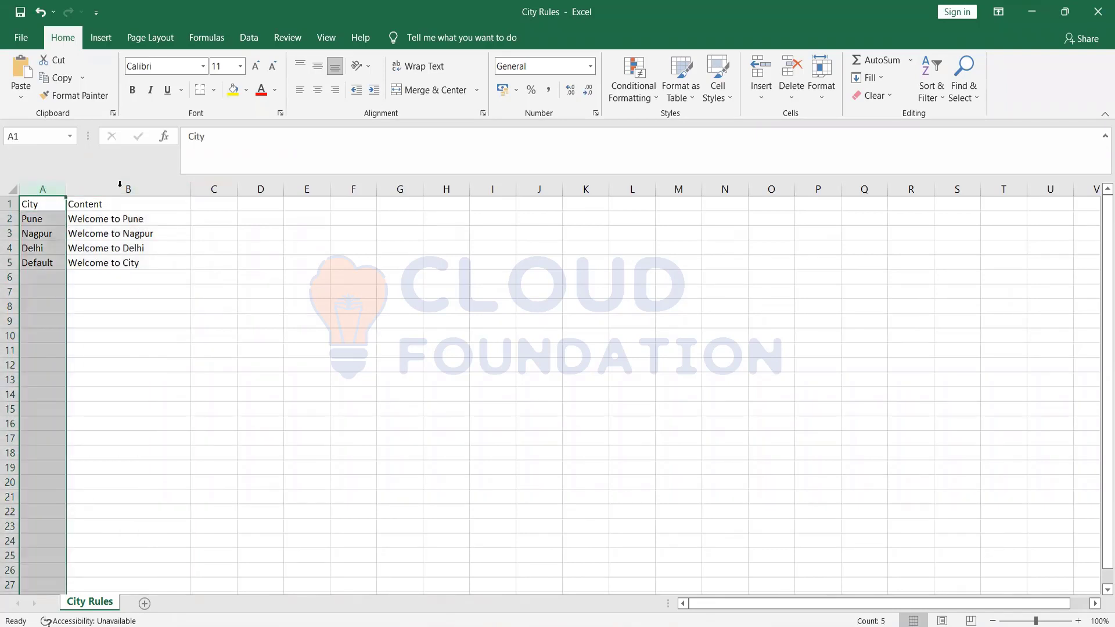
click(139, 193)
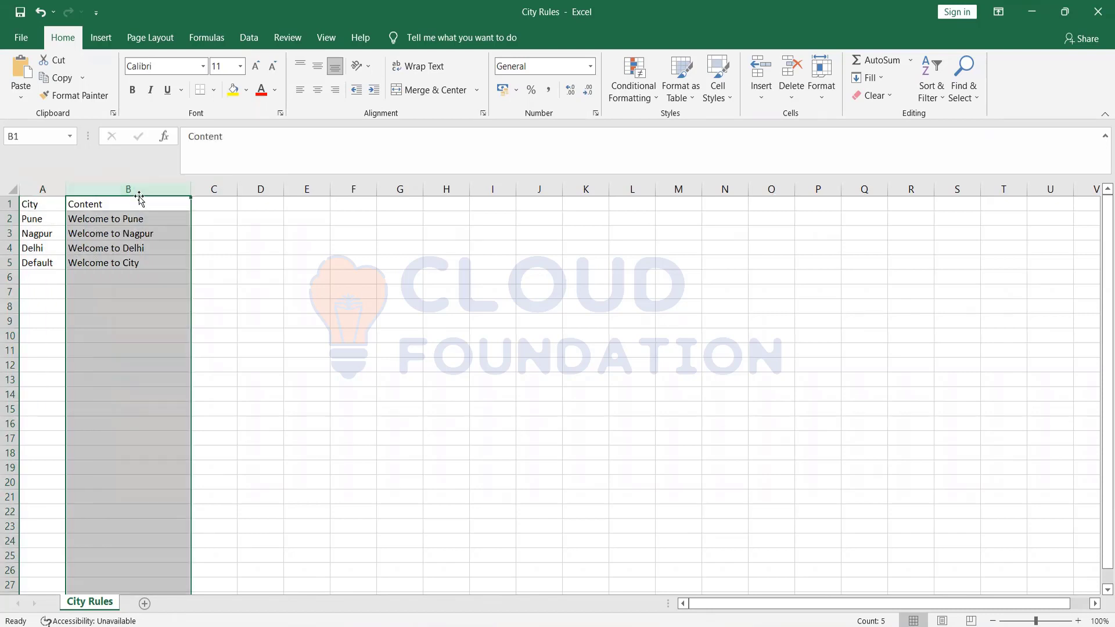
click(45, 224)
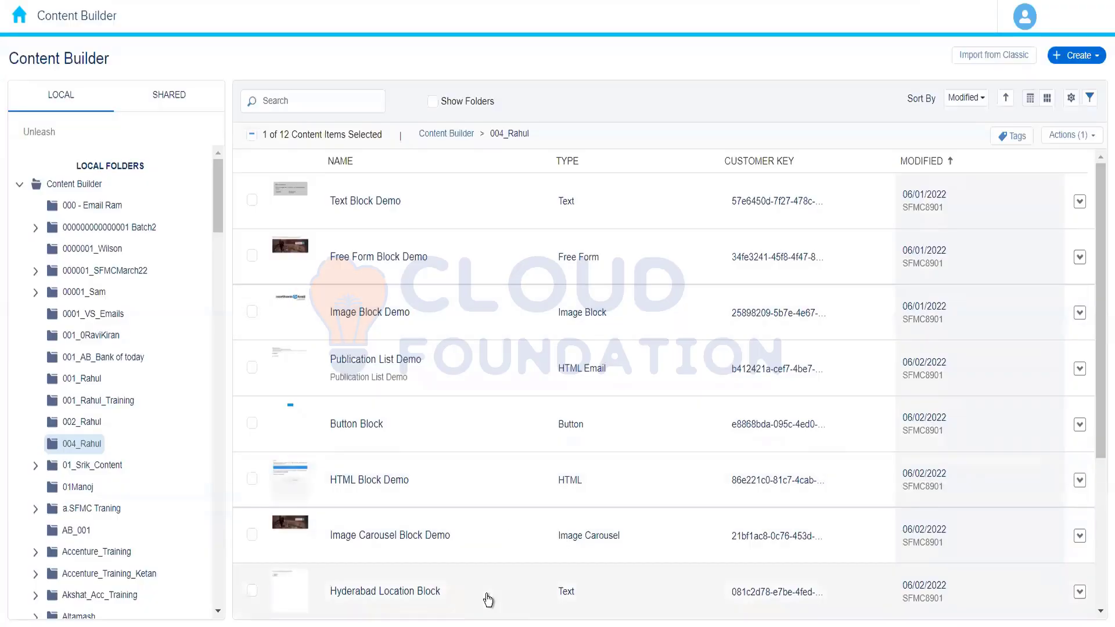
- In Content Builder, copy the full text of the Hyderabad Location Block and return to the City Rules workbook in Excel
click(487, 600)
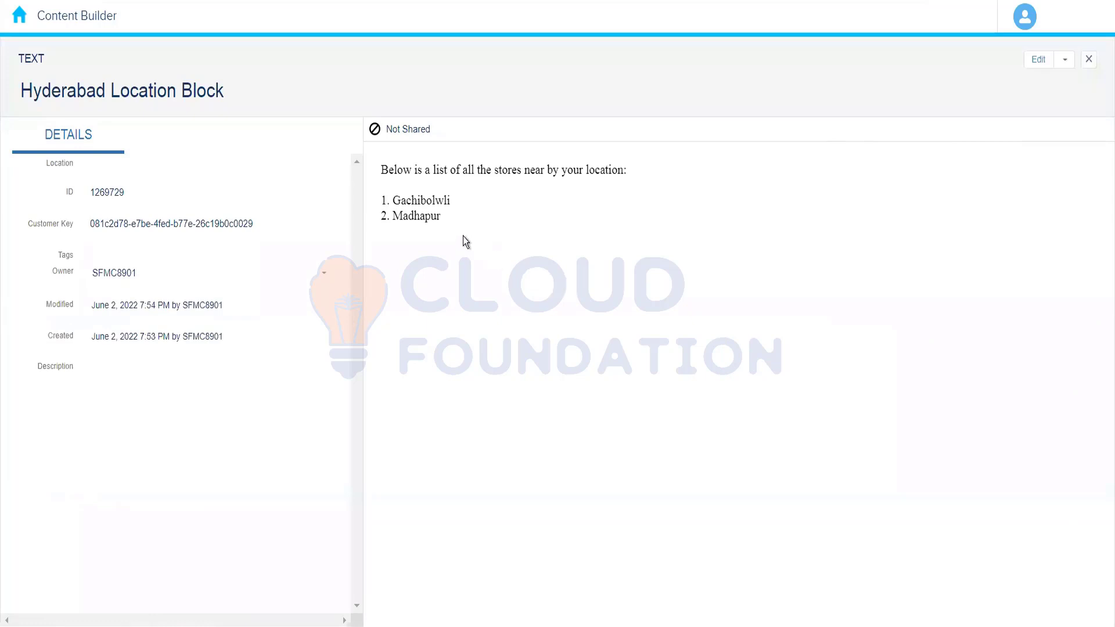
triple_click(378, 173)
key(ctrl+c)
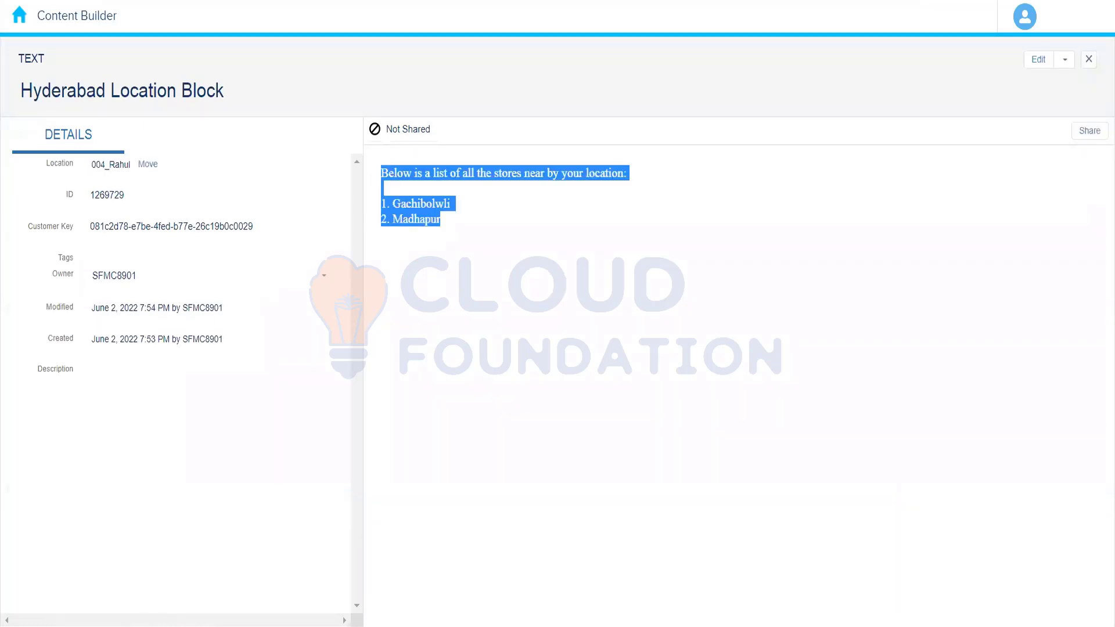
key(alt+Tab)
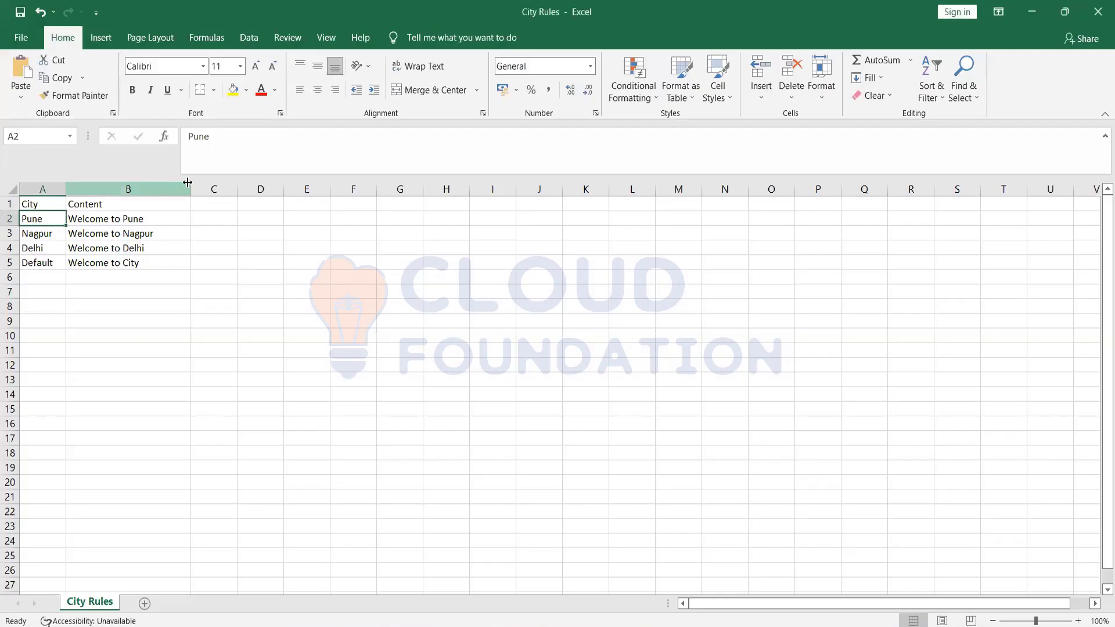
- Replace the city name Pune in cell A2 with Hyderabad
click(90, 217)
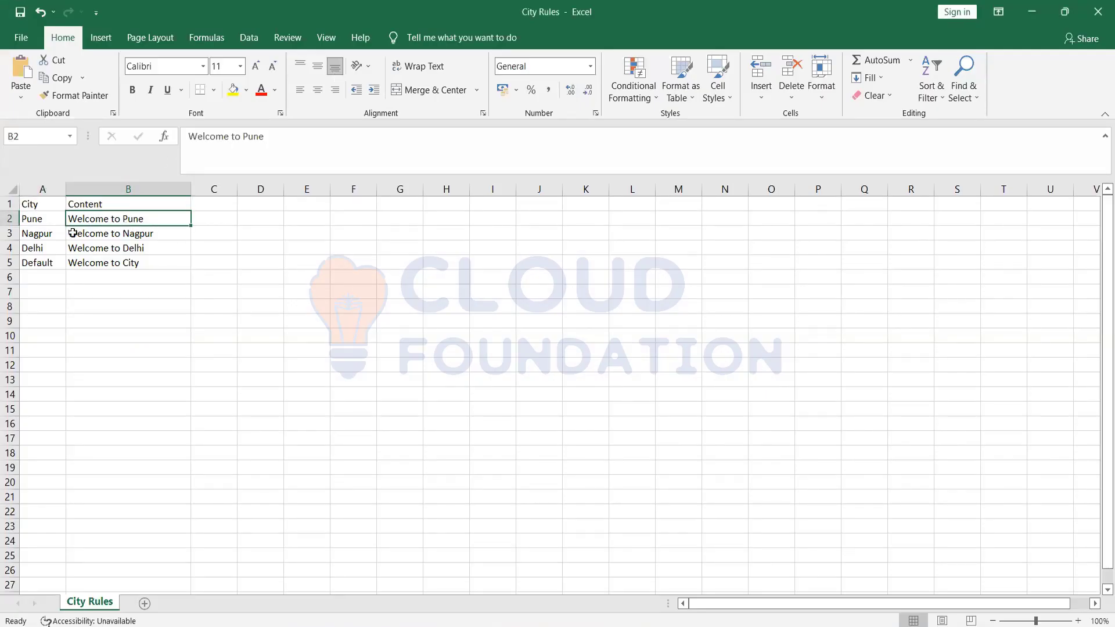
click(40, 220)
key(BackSpace)
text(Hydera)
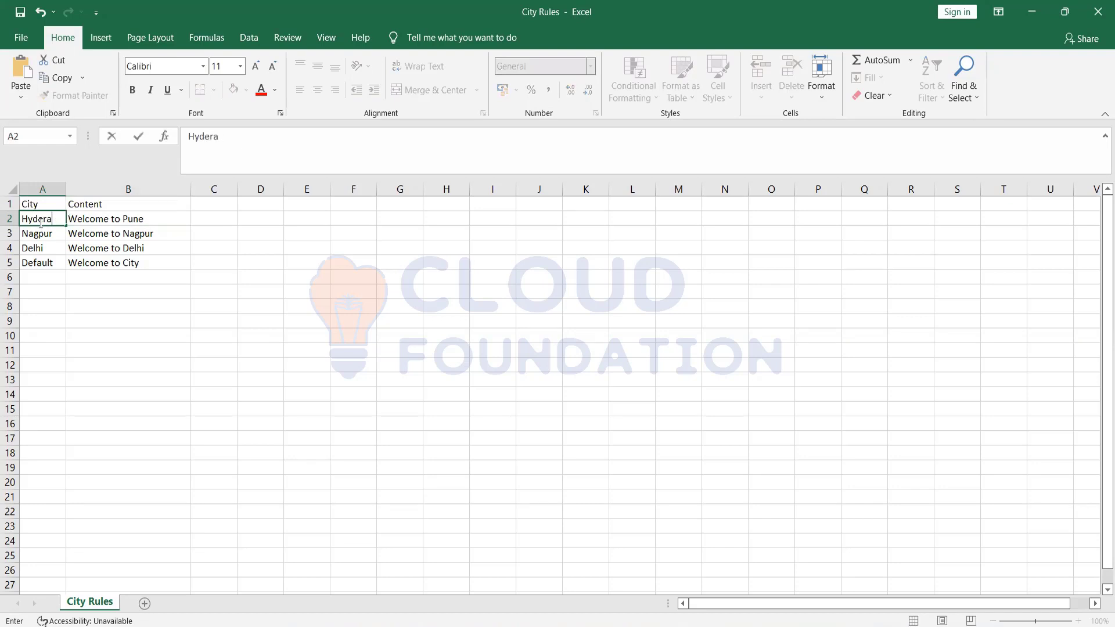
text(bad)
click(110, 308)
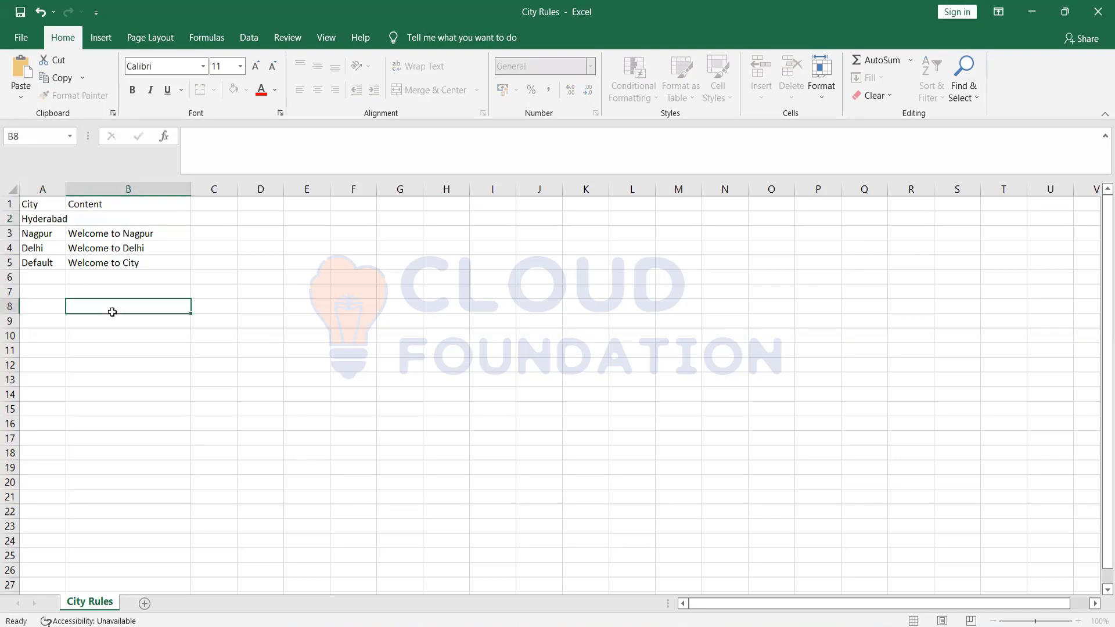
click(103, 220)
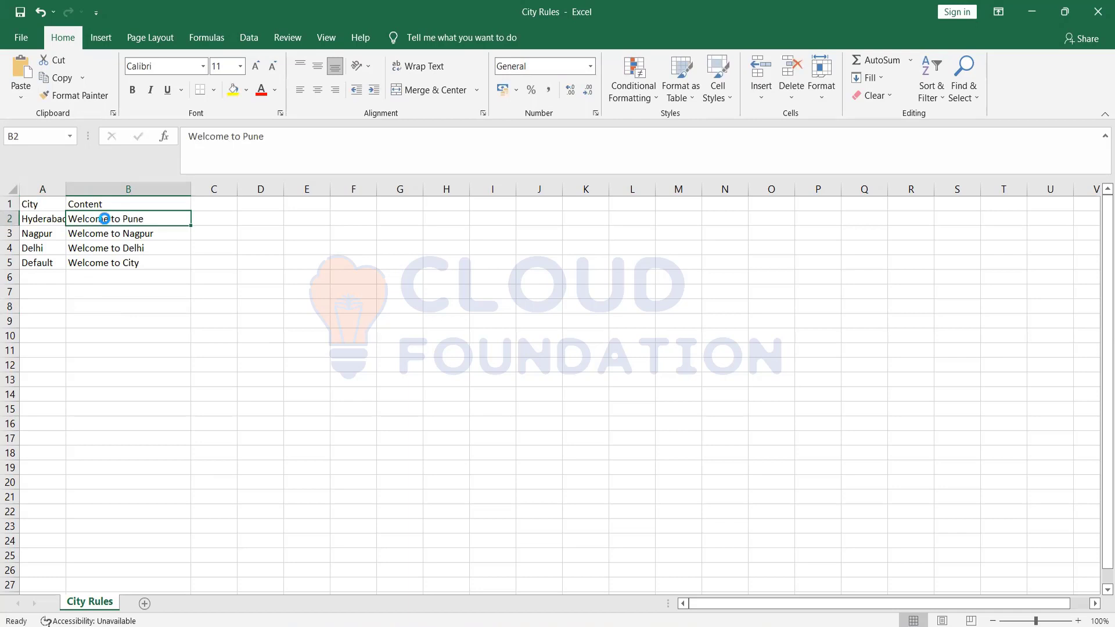
key(ctrl+v)
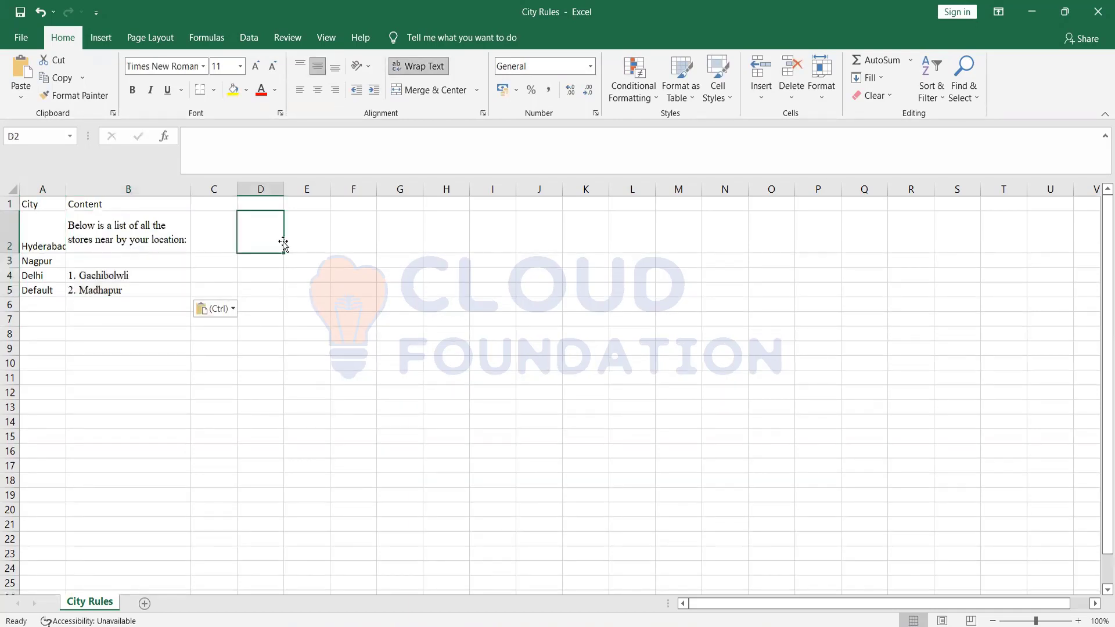
click(282, 241)
click(128, 239)
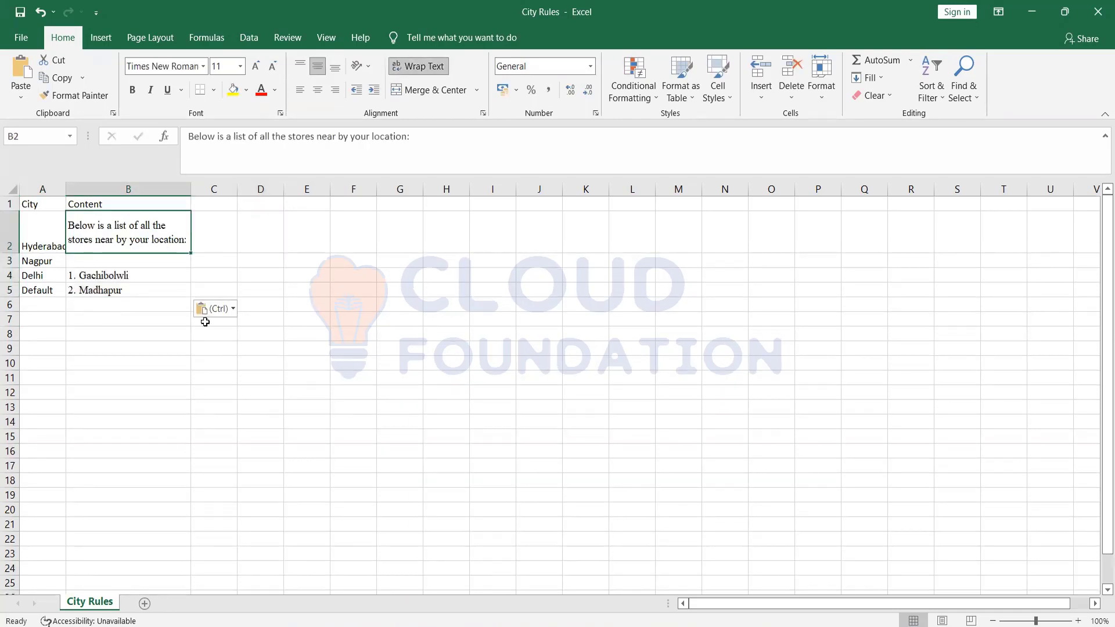
key(ctrl+z)
- Replace the text inside cell B2 with the copied Hyderabad store list, keeping it all in that one cell
drag(284, 136, 155, 141)
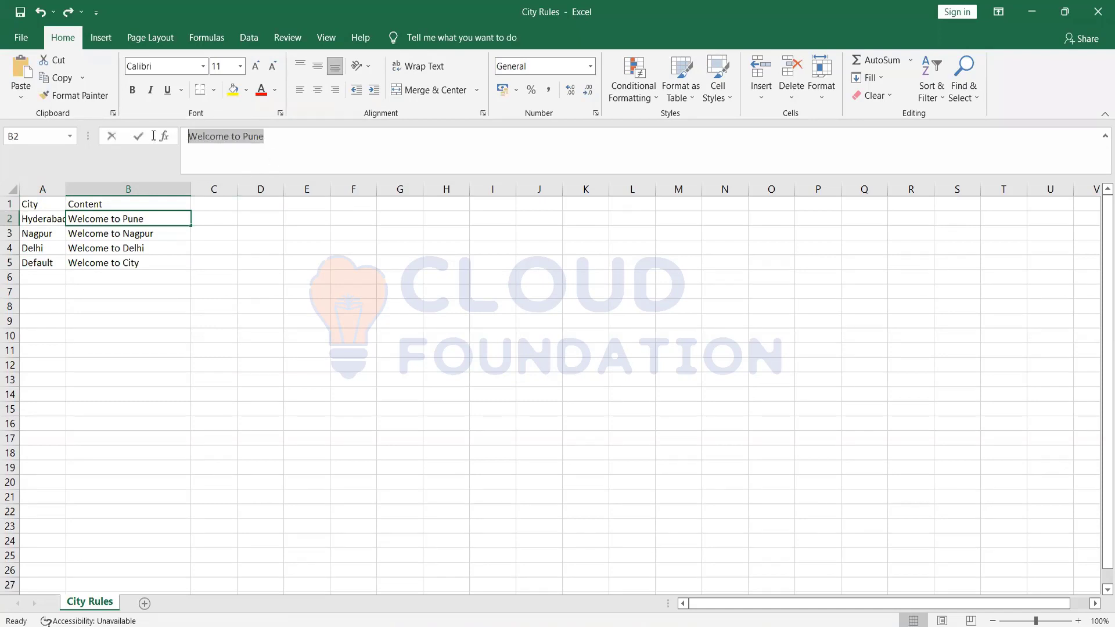
key(ctrl+v)
drag(238, 226, 263, 287)
click(48, 274)
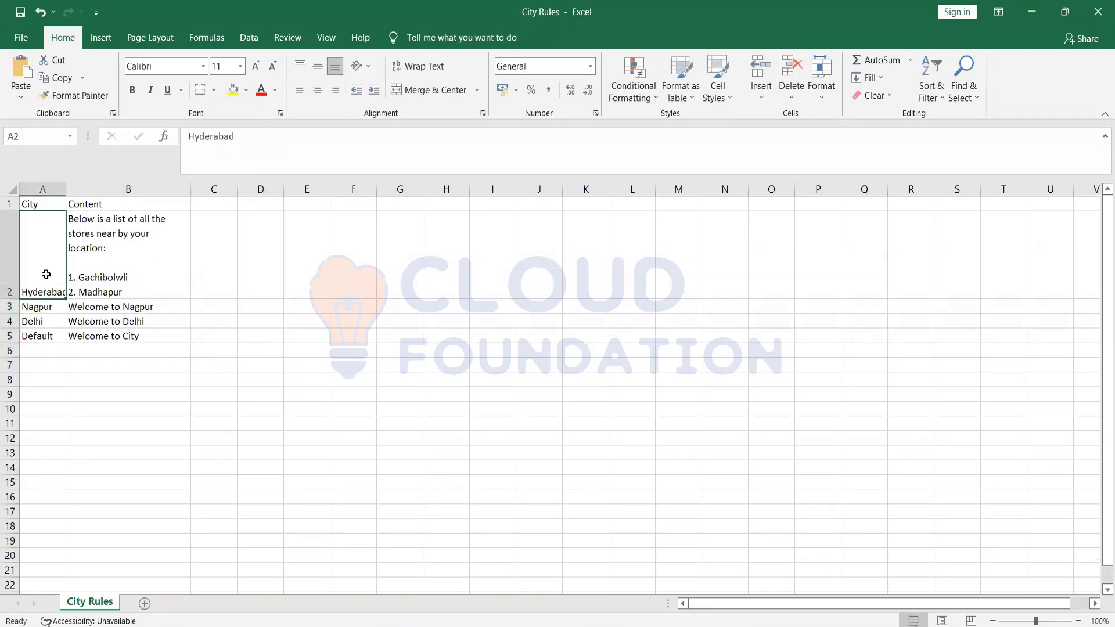
- Change the city name in cell A4 to New Delhi
click(47, 320)
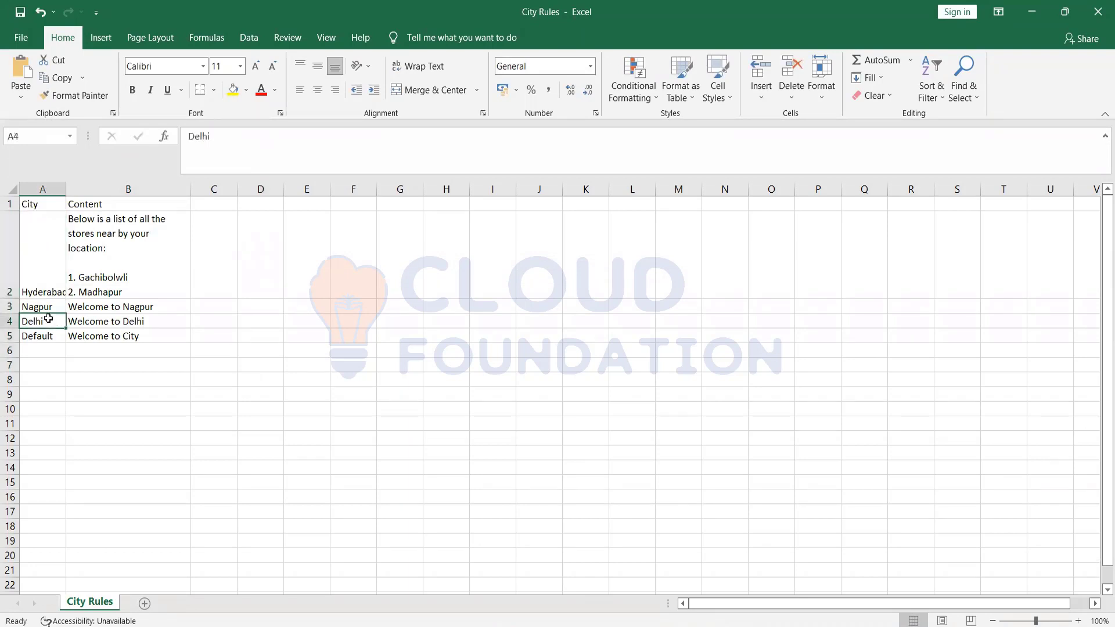
click(126, 321)
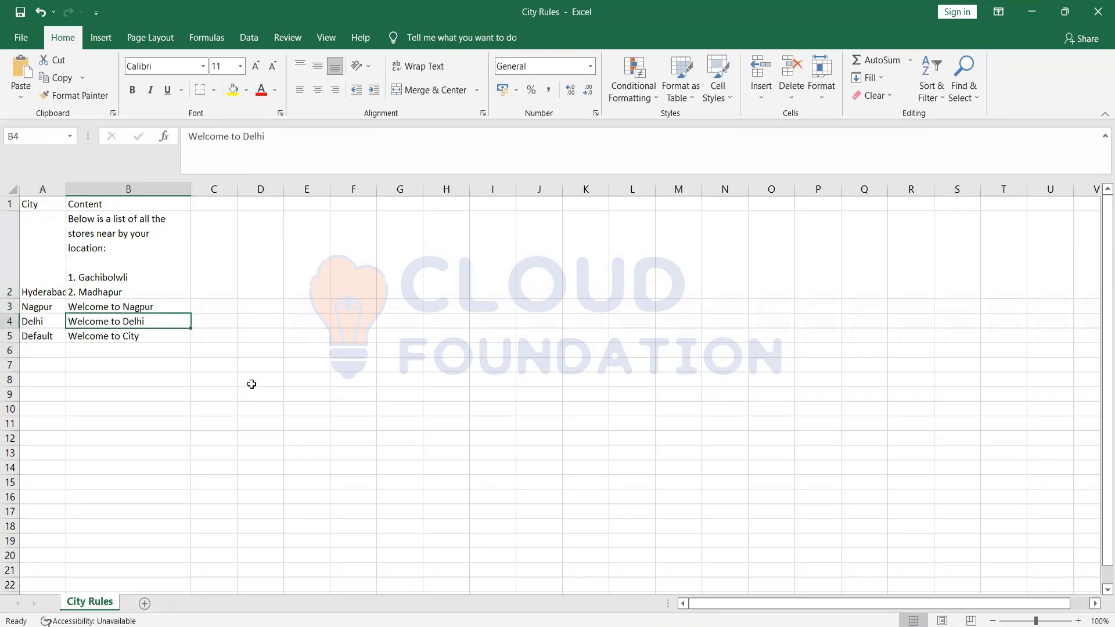
click(49, 323)
double_click(48, 322)
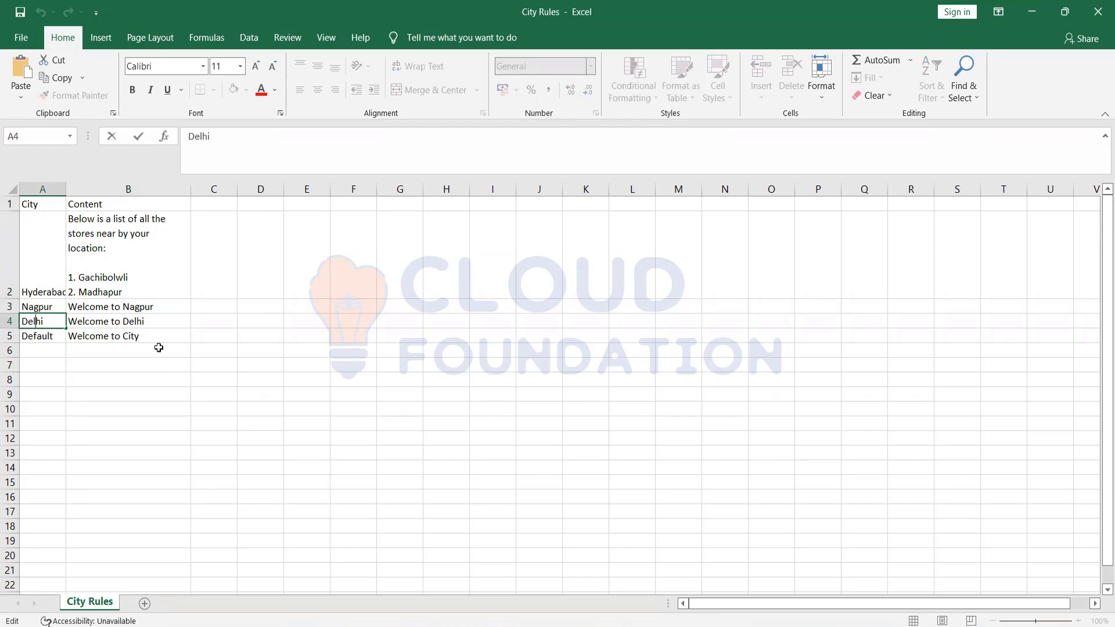
text(New)
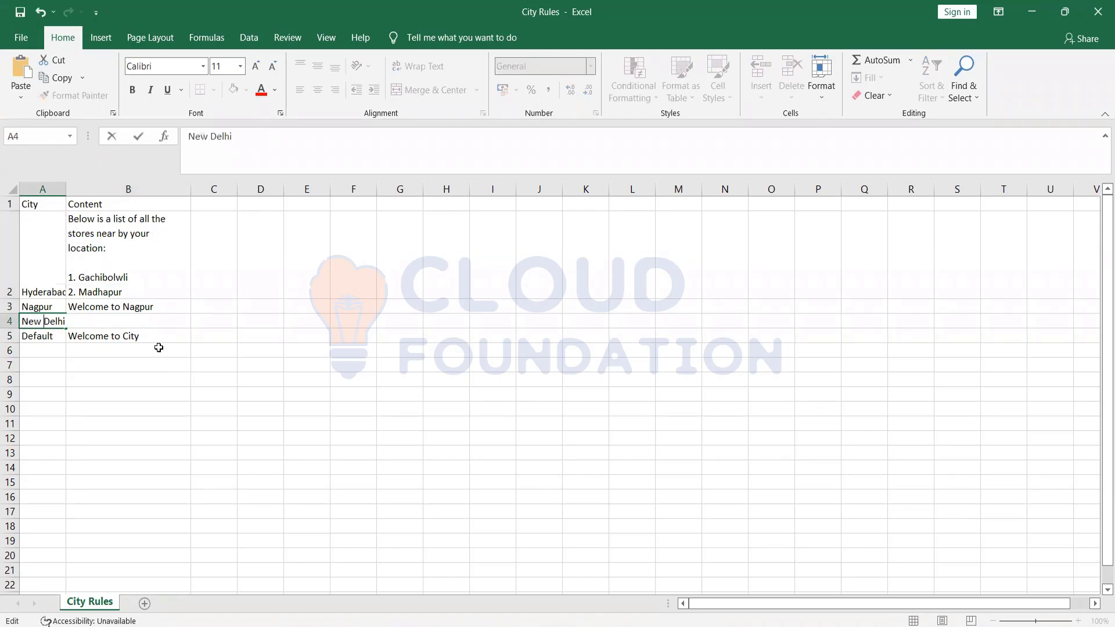
click(127, 416)
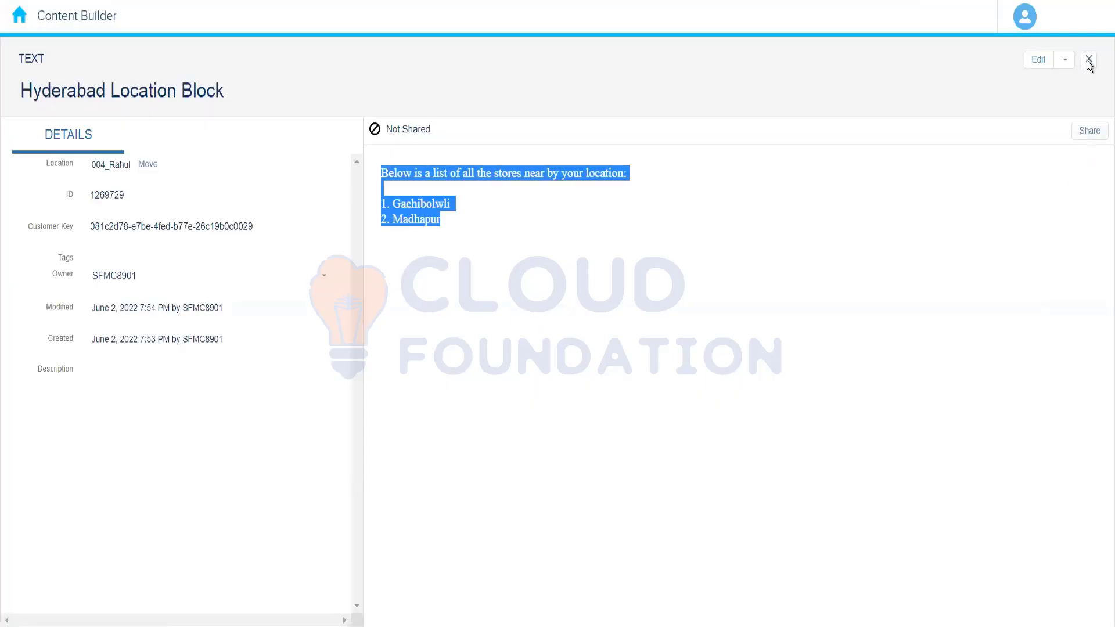
- In Content Builder, close the Hyderabad block and copy the full text of the Delhi Location Block
click(1090, 61)
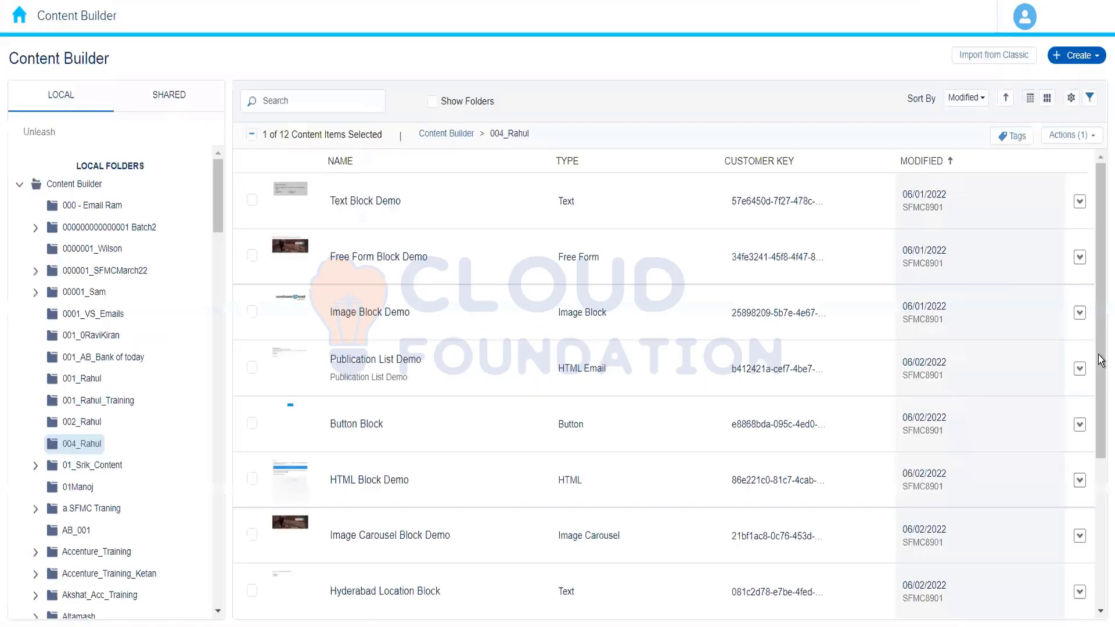
scroll(1100, 457, down, 4)
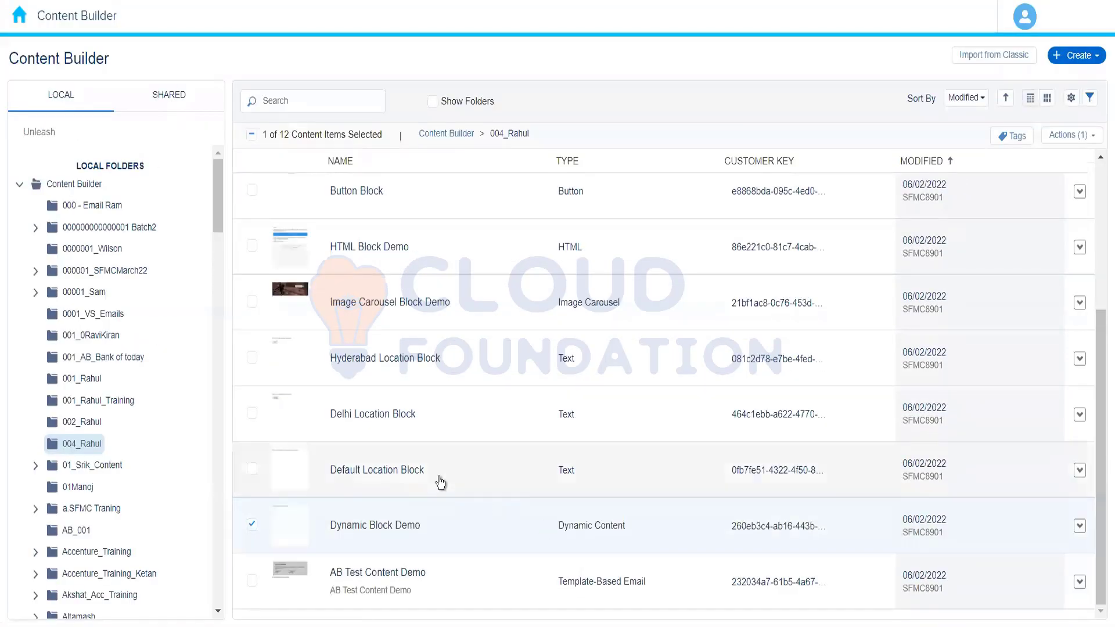
click(431, 433)
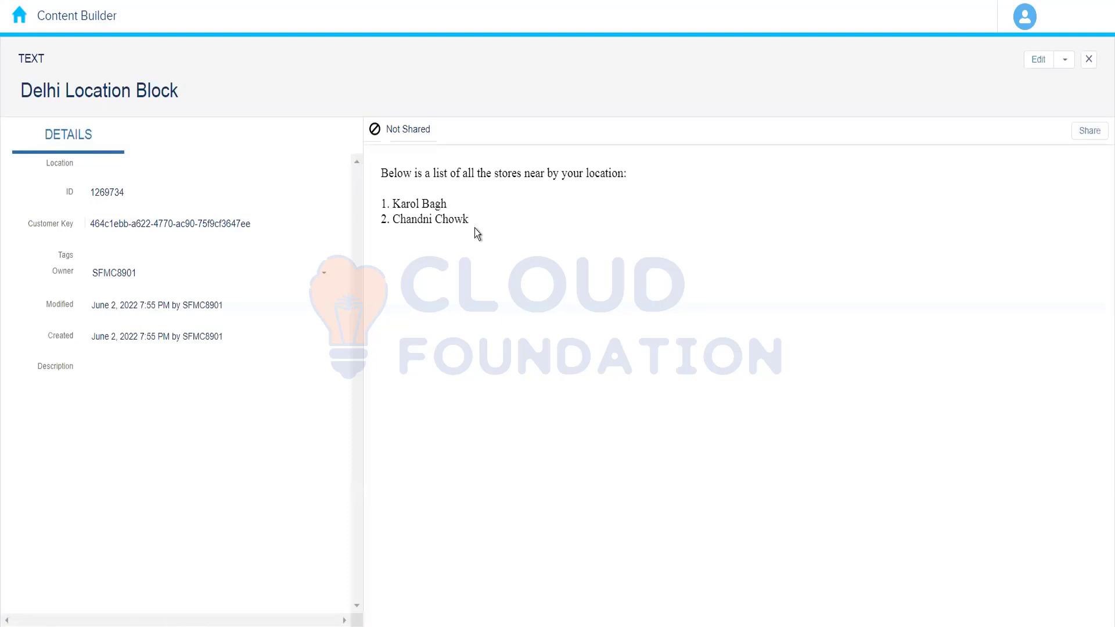
drag(381, 173, 481, 223)
key(ctrl+c)
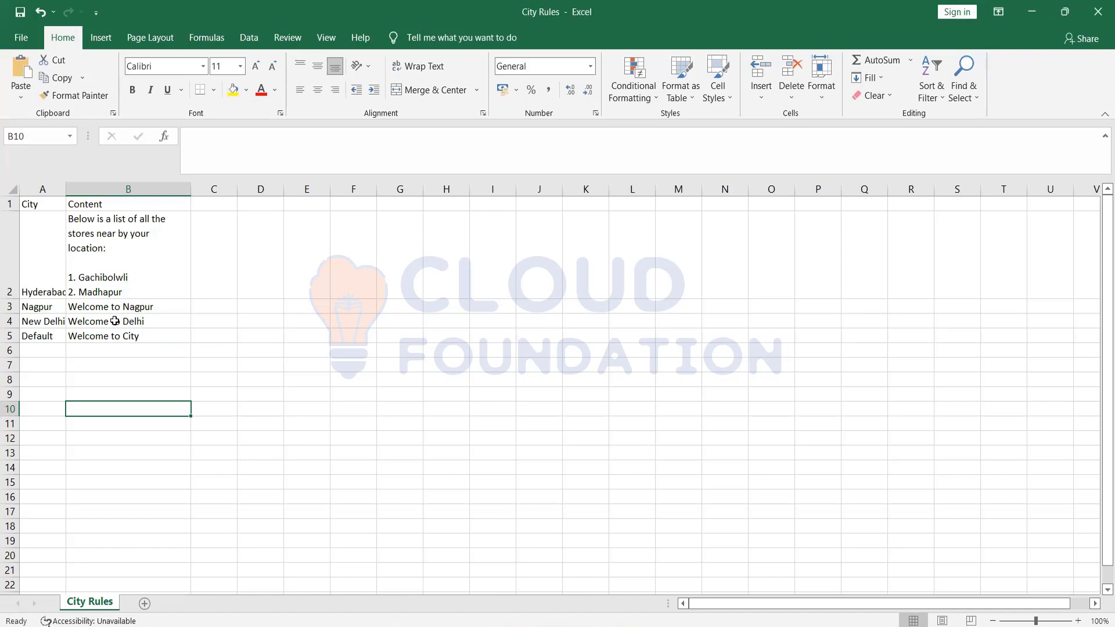
- In the City Rules workbook in Excel, replace the text inside cell B4 with the copied Delhi store list
click(116, 323)
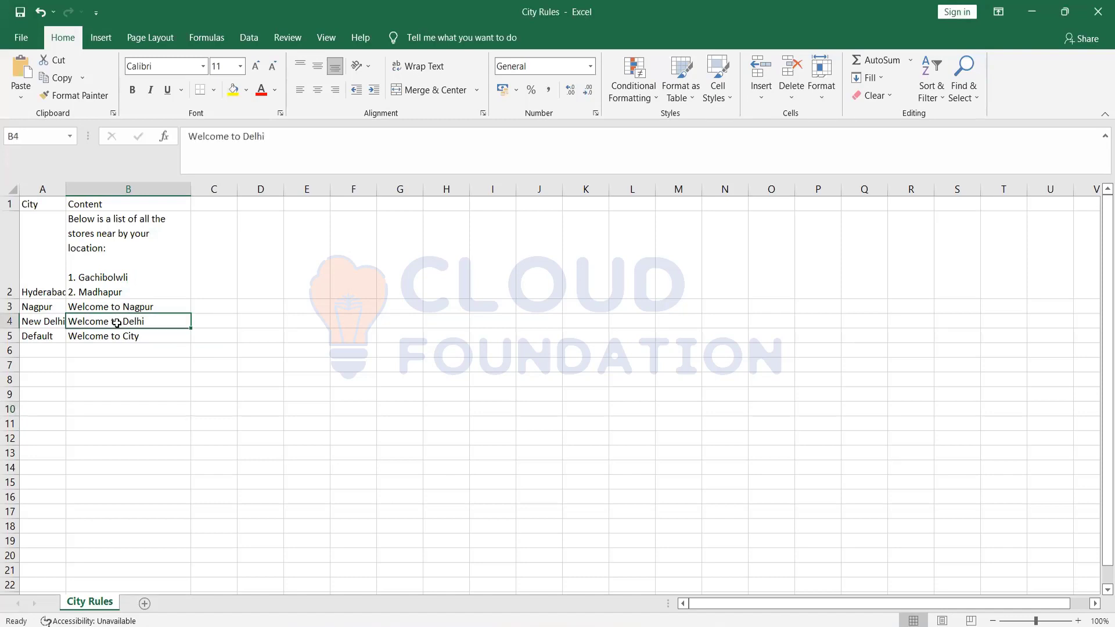
drag(304, 135, 165, 125)
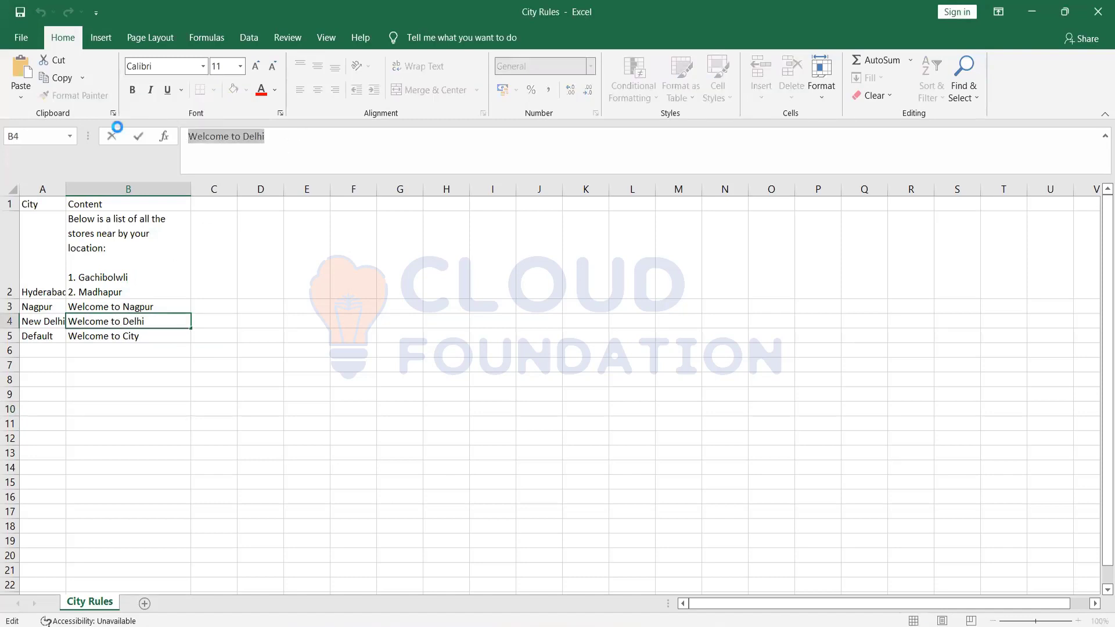
key(ctrl+v)
click(277, 373)
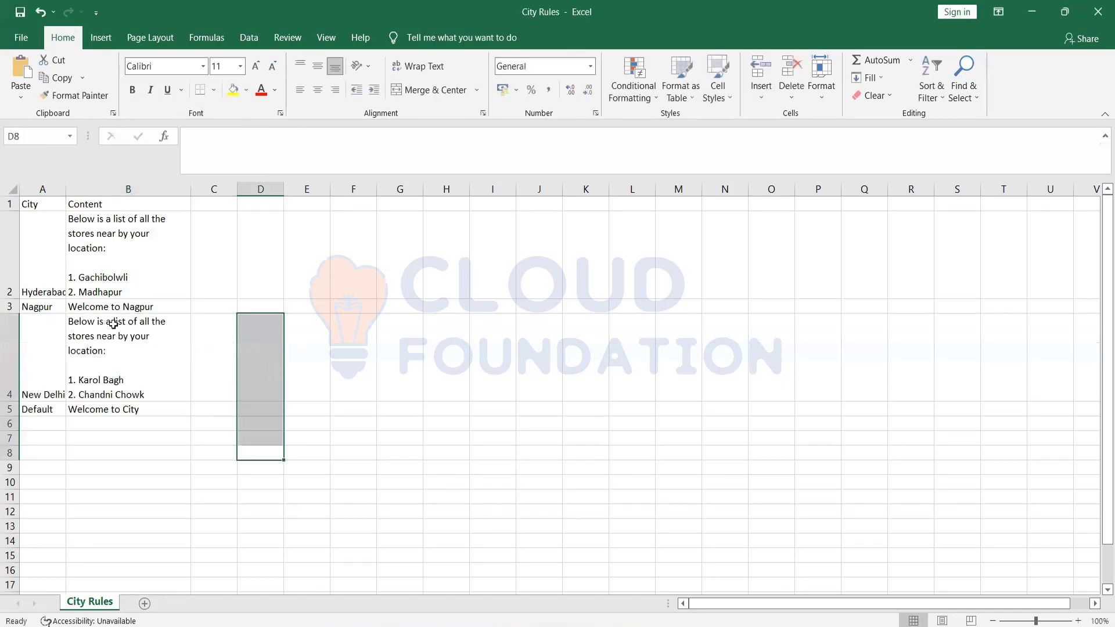
- Replace the text inside cell B3 for Nagpur with the copied Delhi store list, keeping it all in that one cell
click(37, 307)
click(128, 307)
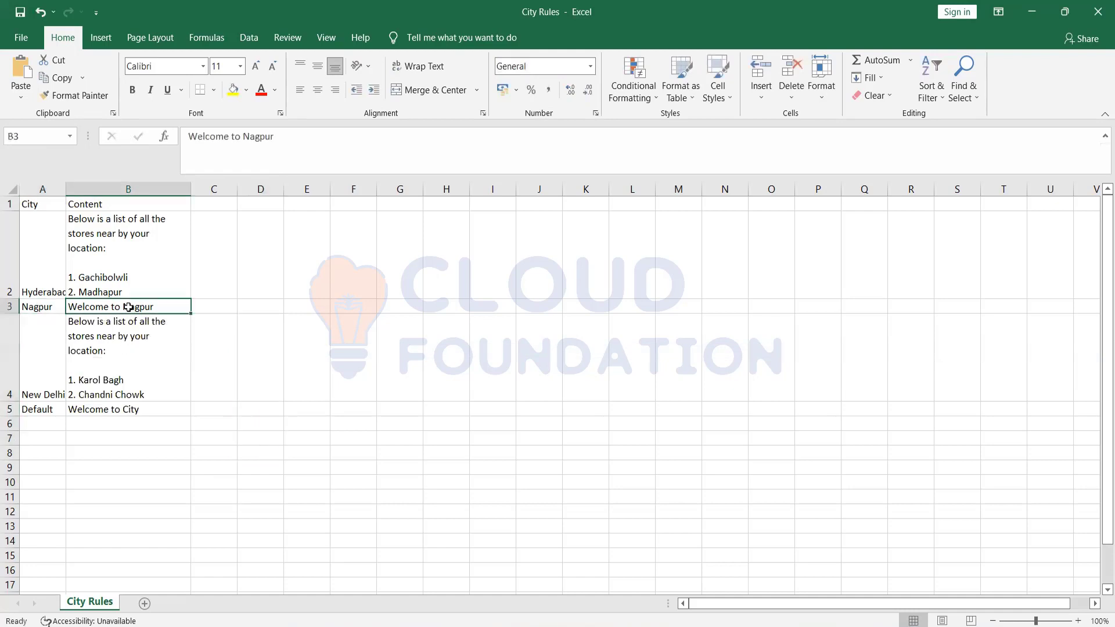
drag(290, 139, 116, 144)
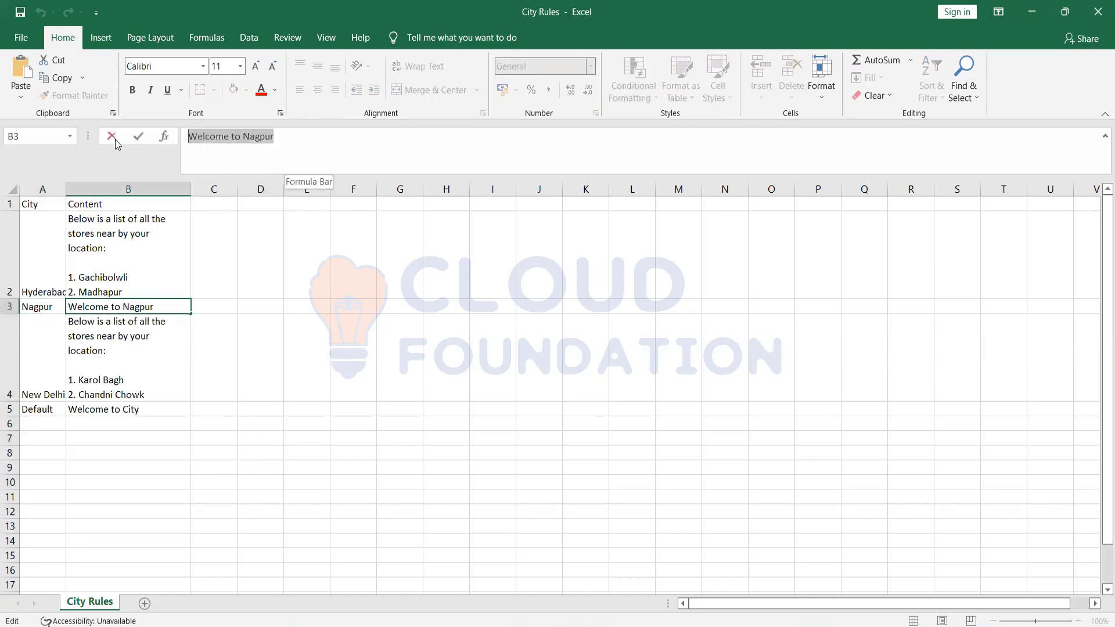
key(ctrl+v)
- In cell B3, change the two listed stores to Nagpur Place 1 and Nagpur Place 2
drag(246, 151, 198, 157)
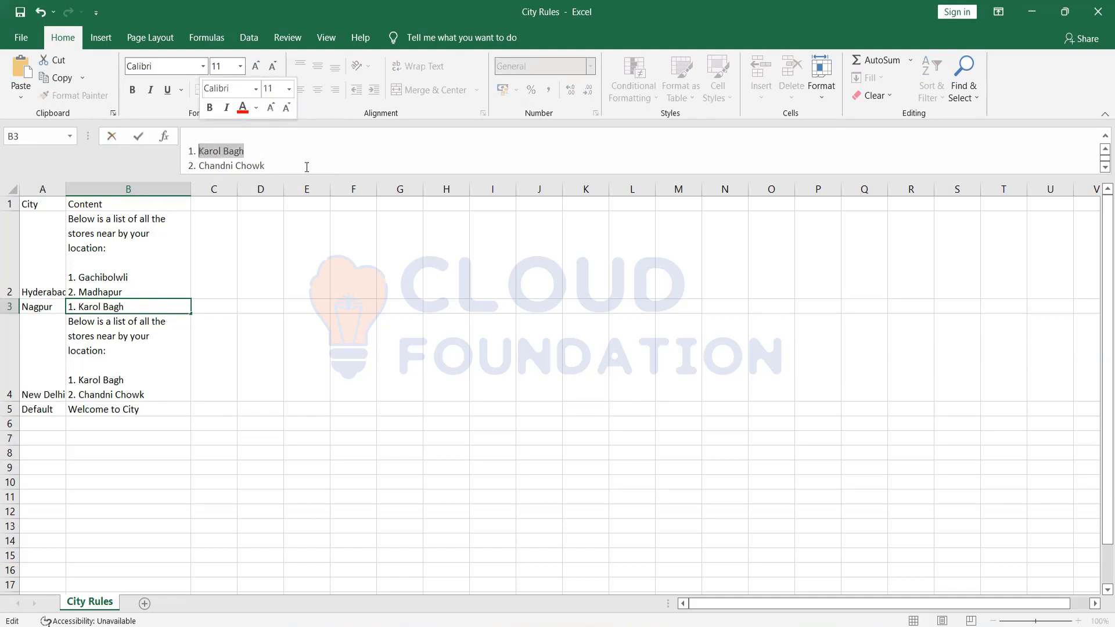
text(N)
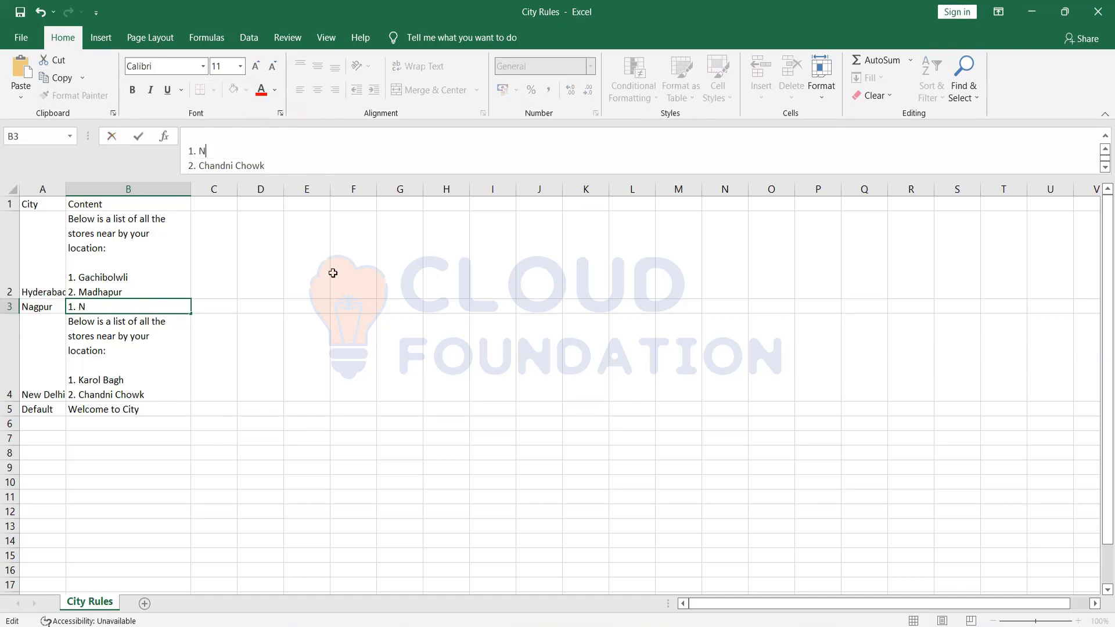
text(apur Place 1)
click(212, 152)
text(g)
drag(286, 167, 201, 165)
text(Nagl)
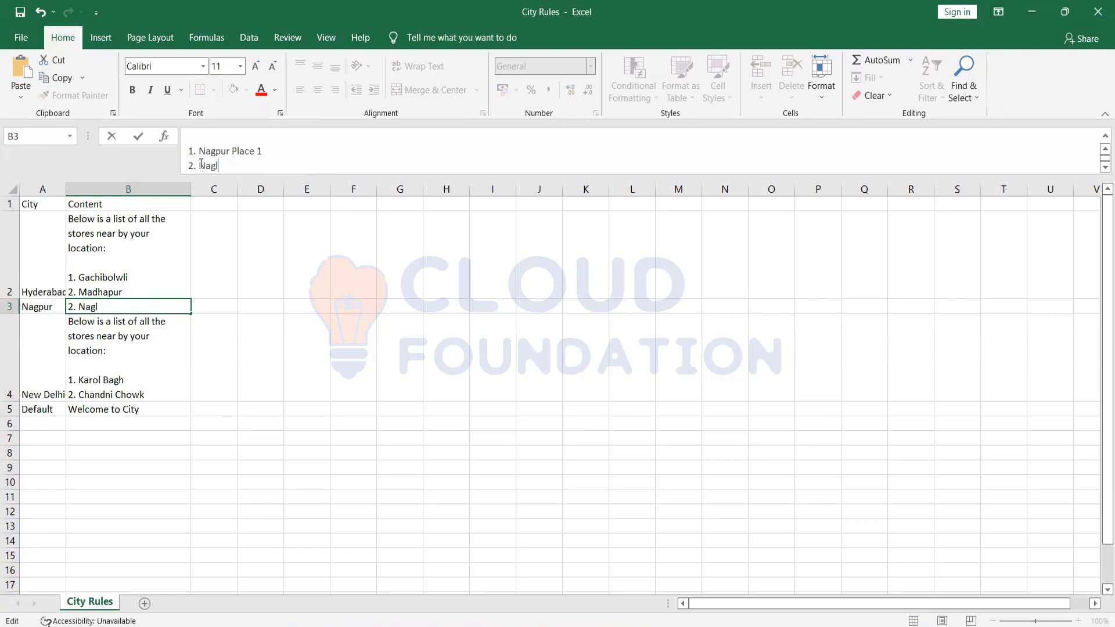
key(BackSpace)
text(pur Place 2)
click(256, 390)
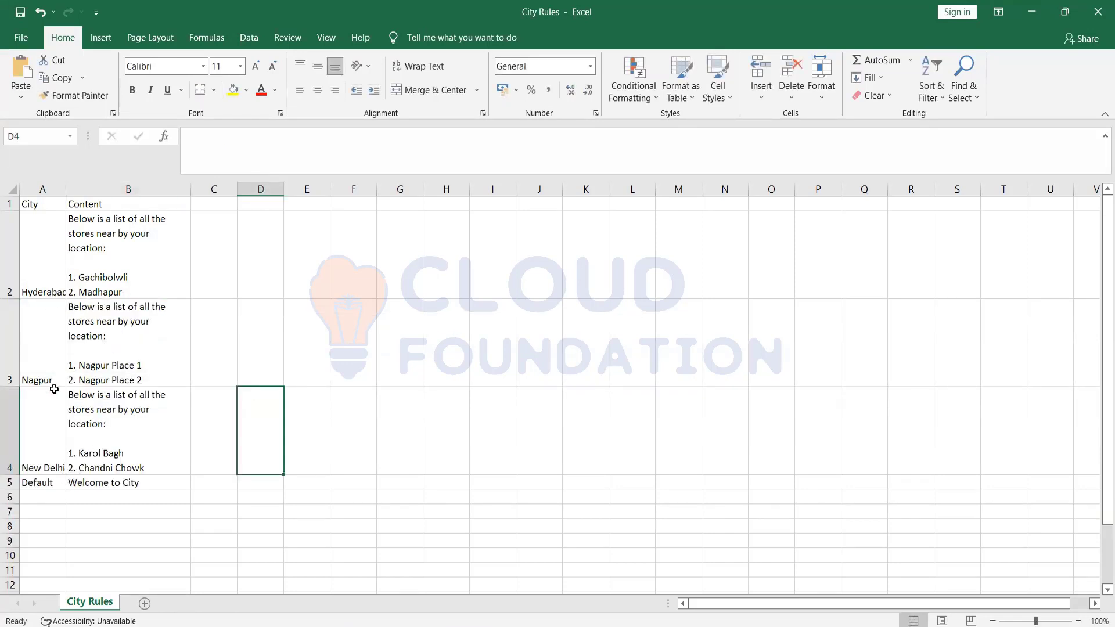
- In Content Builder, close the Delhi block and copy the full text of the Default Location Block
click(103, 483)
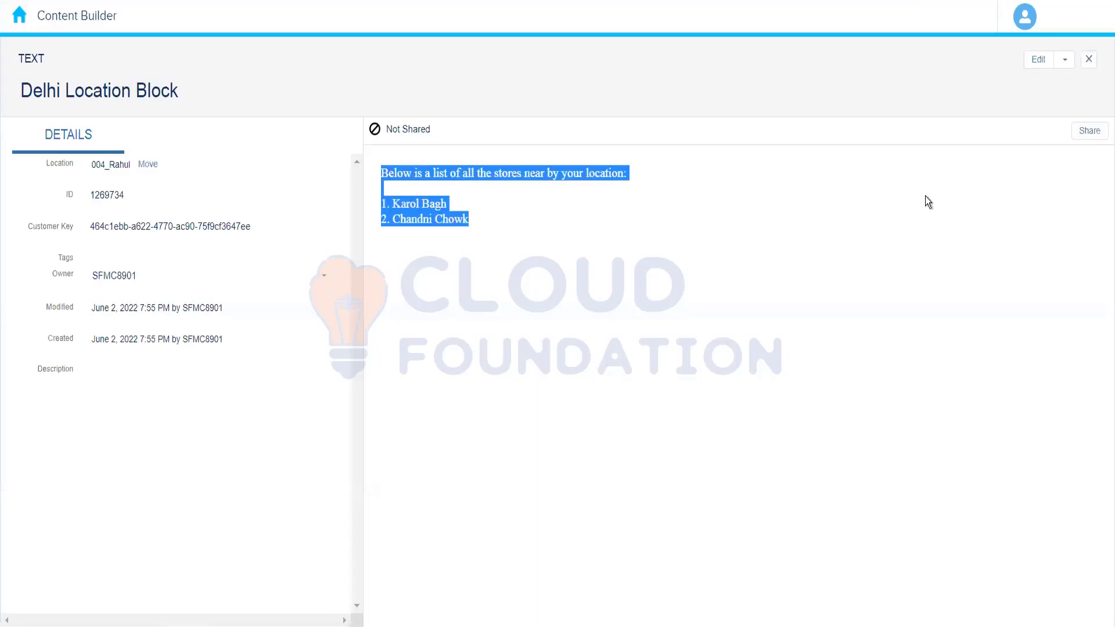
click(1089, 61)
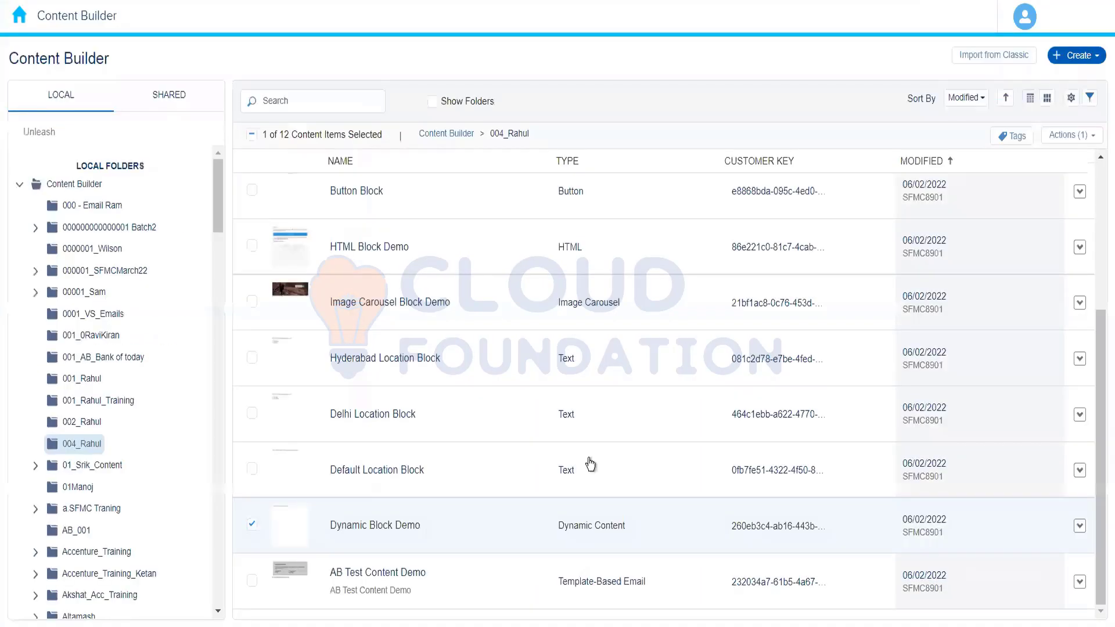
click(470, 483)
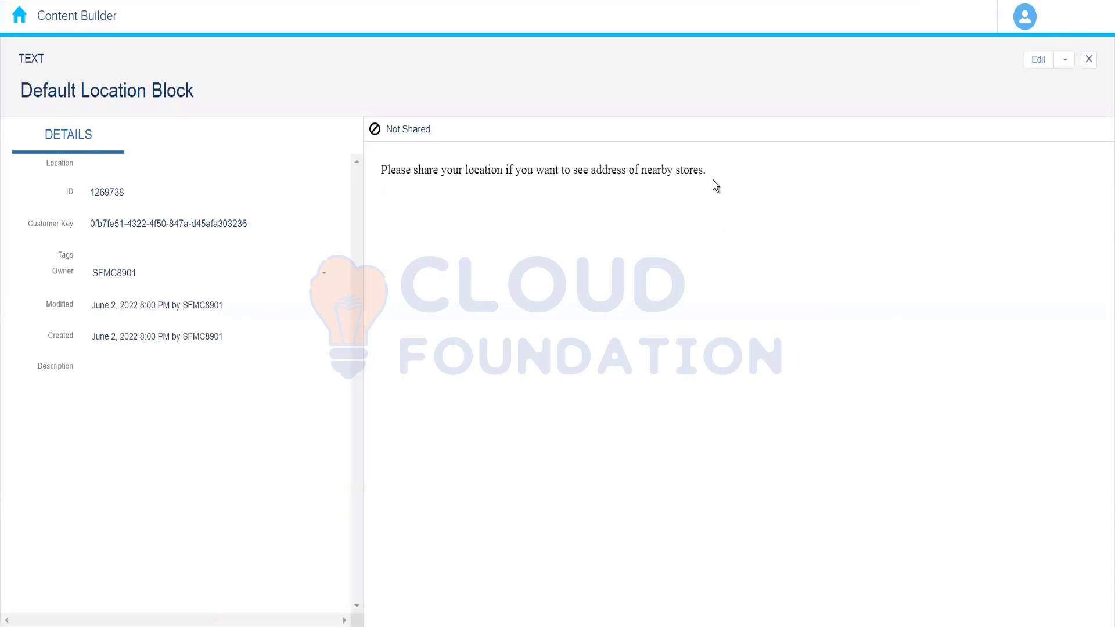
drag(711, 176, 382, 178)
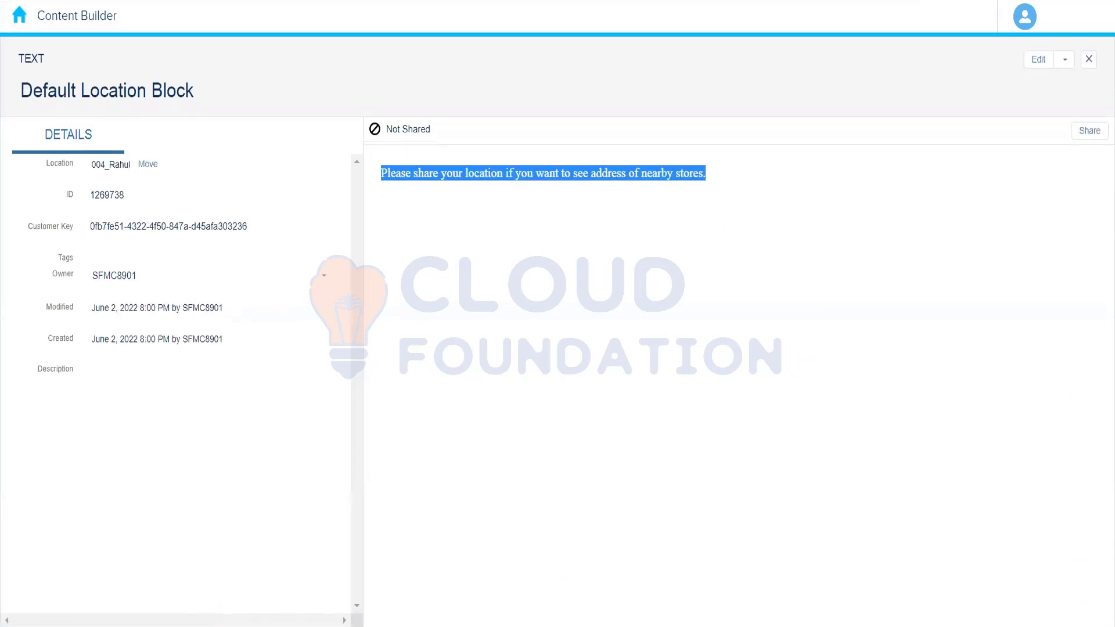
key(ctrl+c)
- In the City Rules workbook in Excel, replace the content of cell B5 with the copied default location text
key(alt+Tab)
key(ctrl+v)
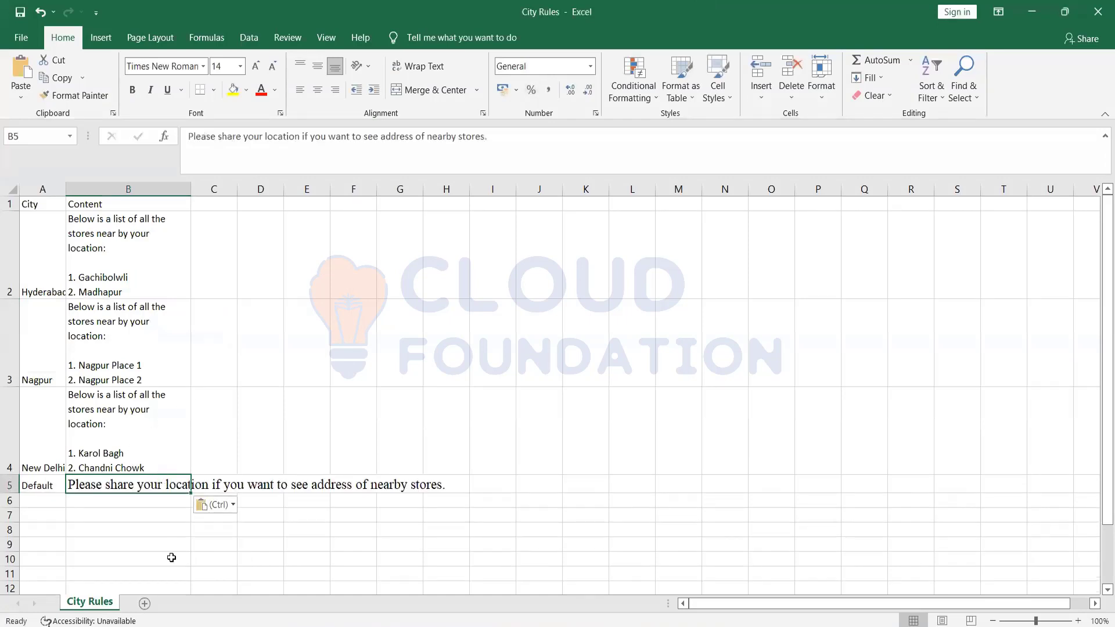
click(171, 557)
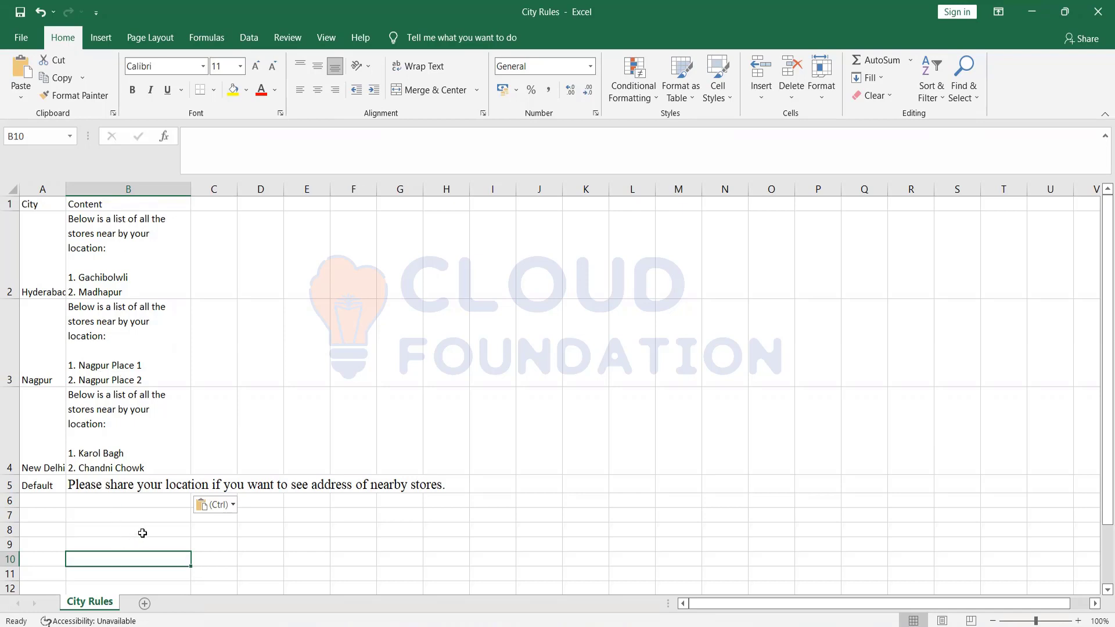
click(139, 373)
key(Escape)
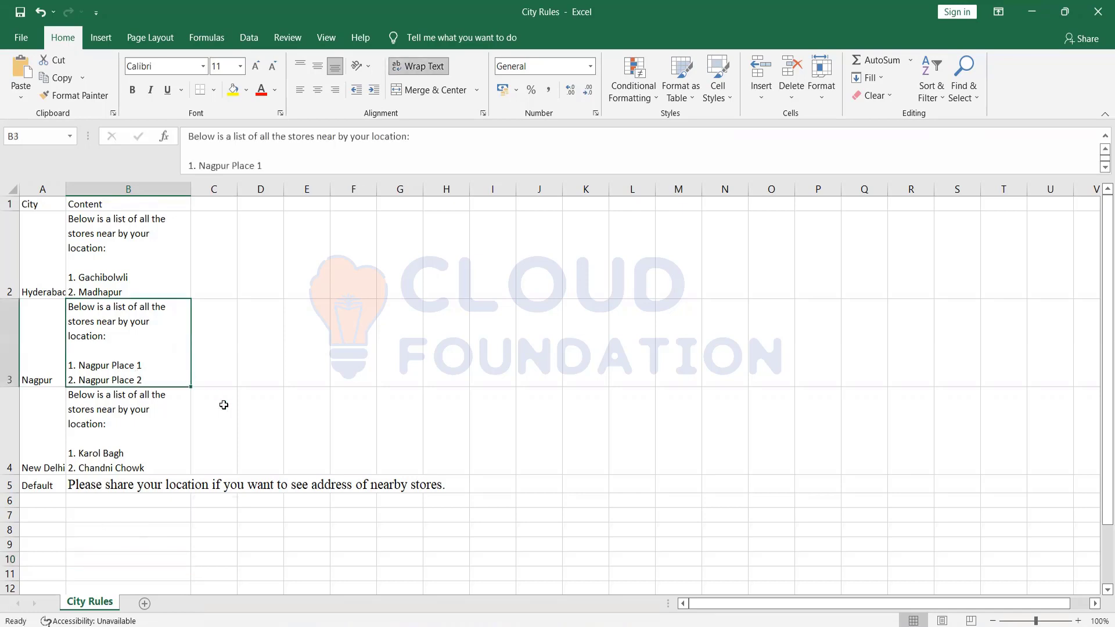
- Close the workbook and copy City Rules.csv to the Windows Server desktop, replacing the existing file
click(1097, 9)
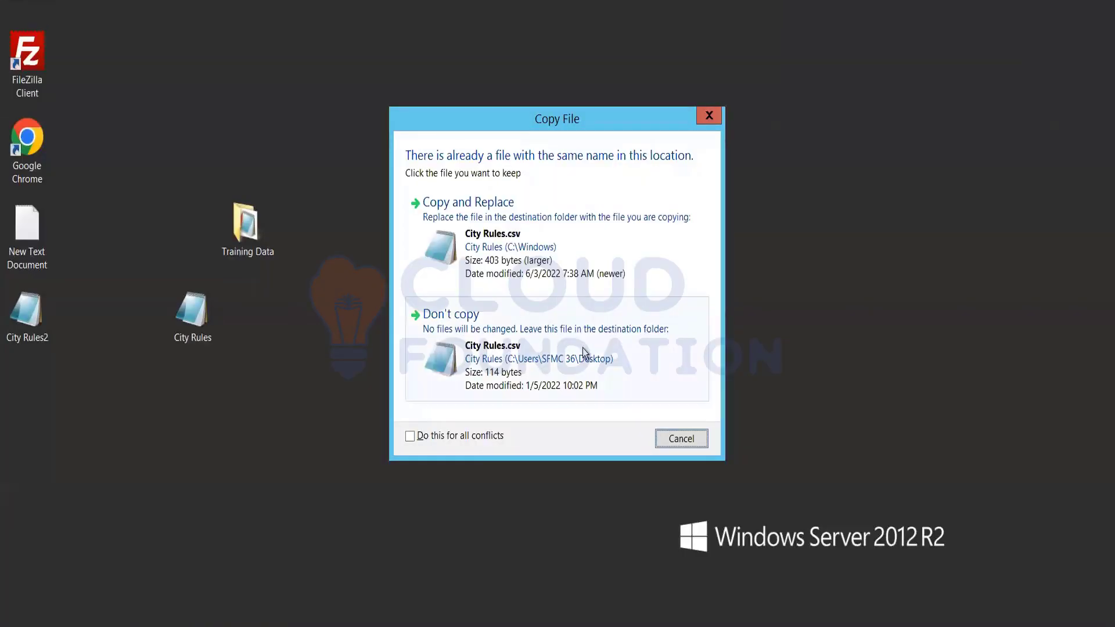
click(594, 228)
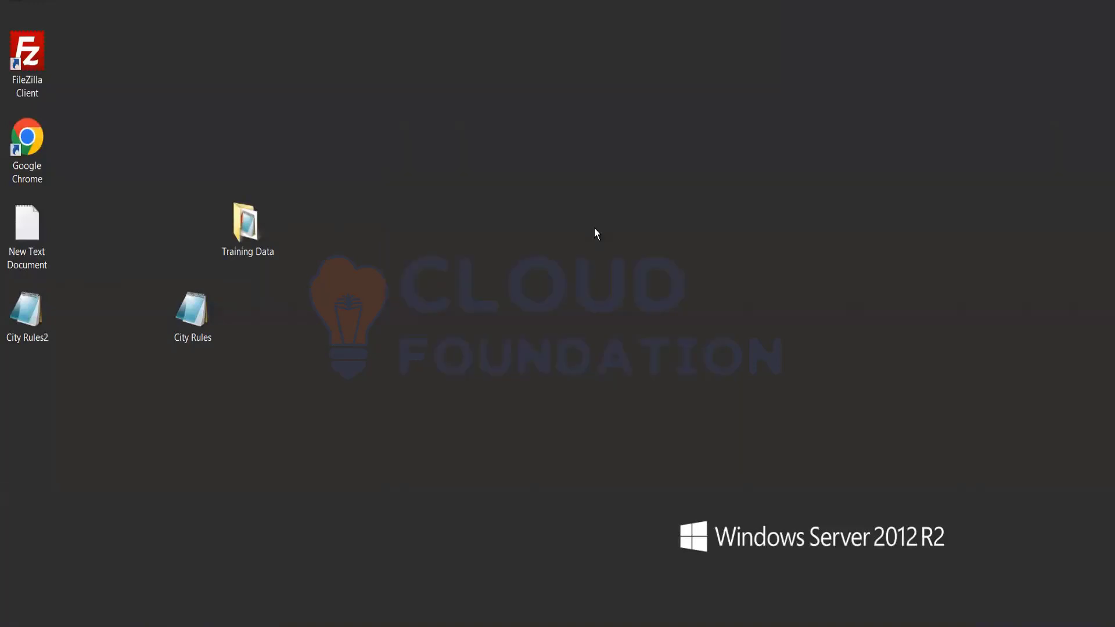
- Open the desktop's City Rules file in Notepad, check its city and content rows, and close it
double_click(194, 324)
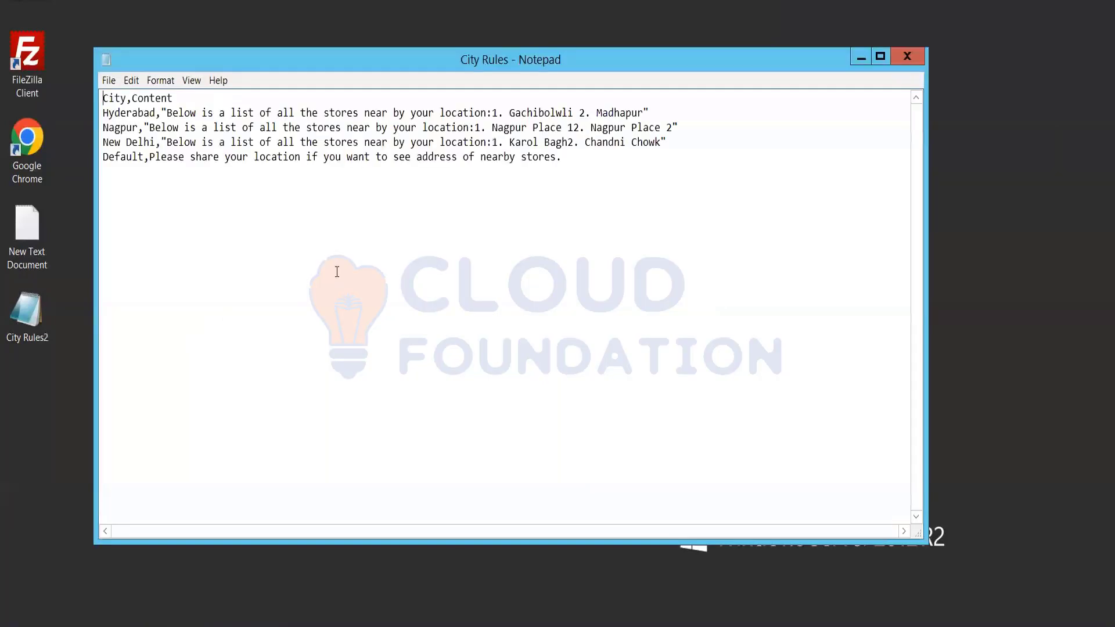
click(911, 60)
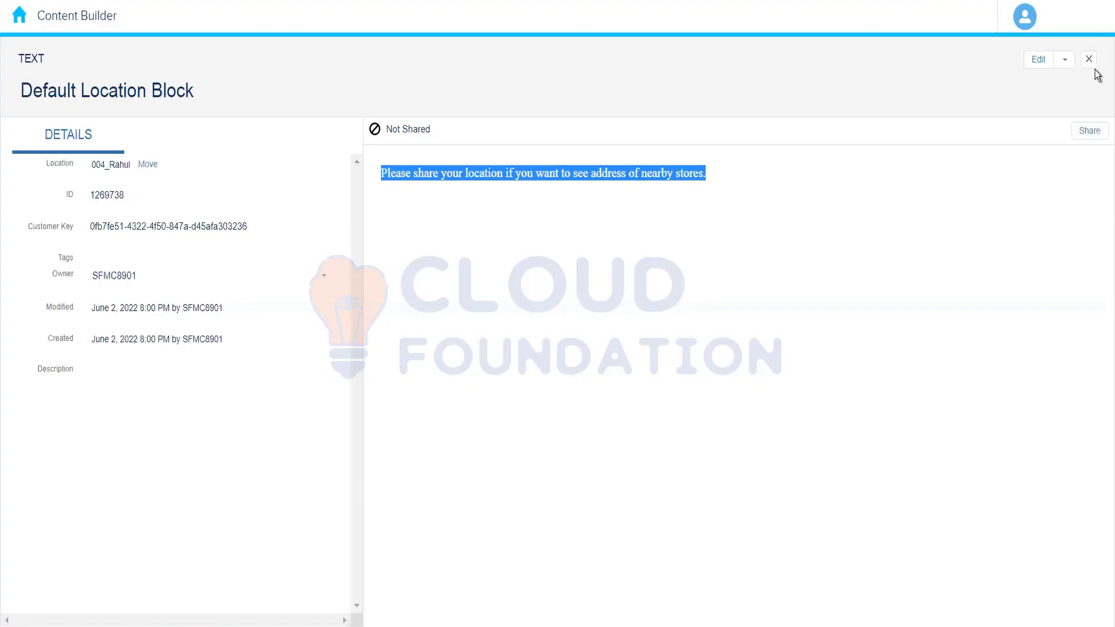
- Rename the City Rules file on the server desktop to Location Rules
click(1050, 61)
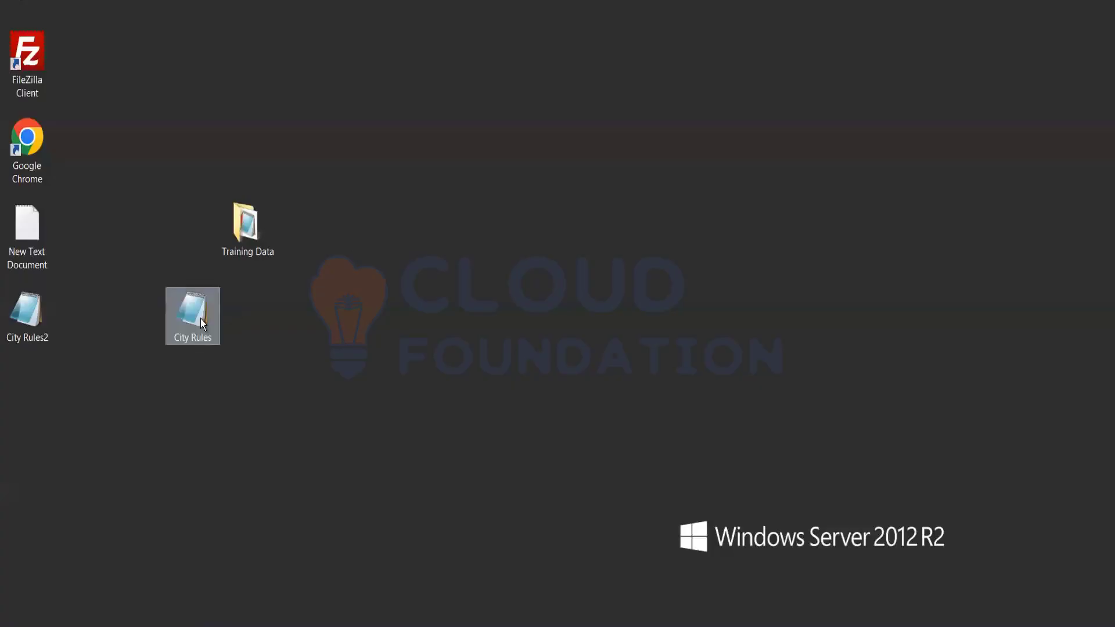
right_click(201, 321)
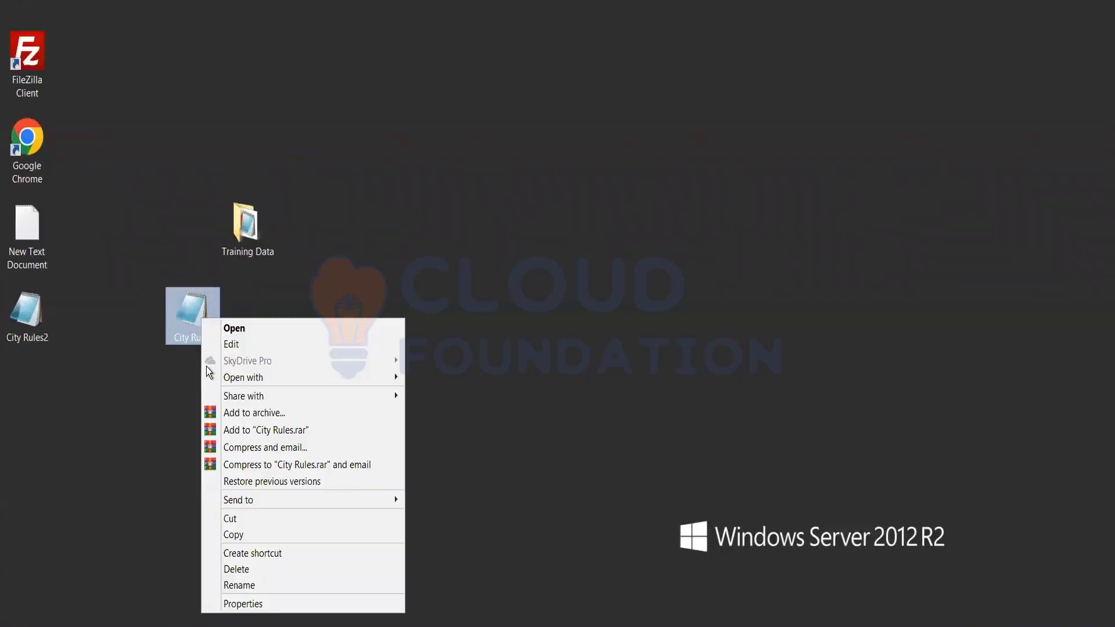
click(248, 587)
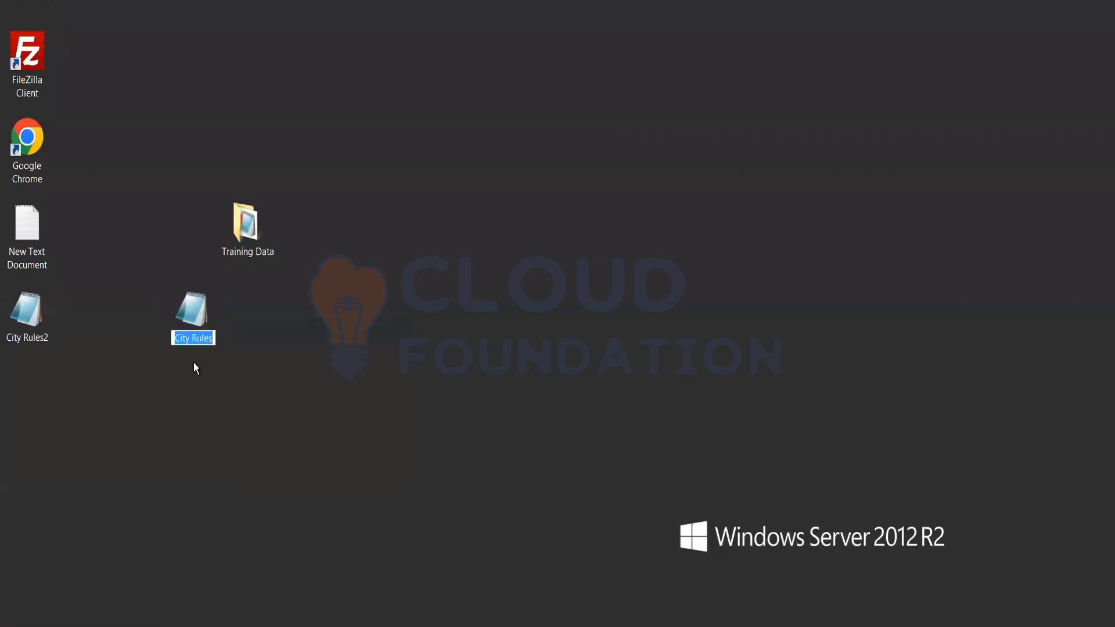
click(193, 335)
key(BackSpace)
key(BackSpace)
key(BackSpace)
key(BackSpace)
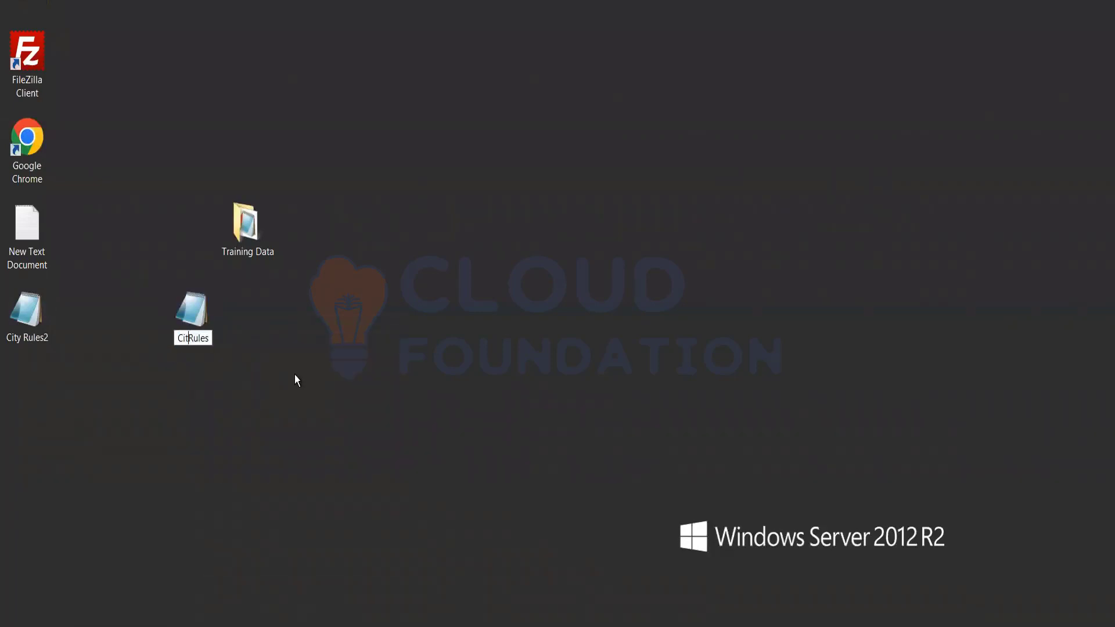
key(BackSpace)
text(Location)
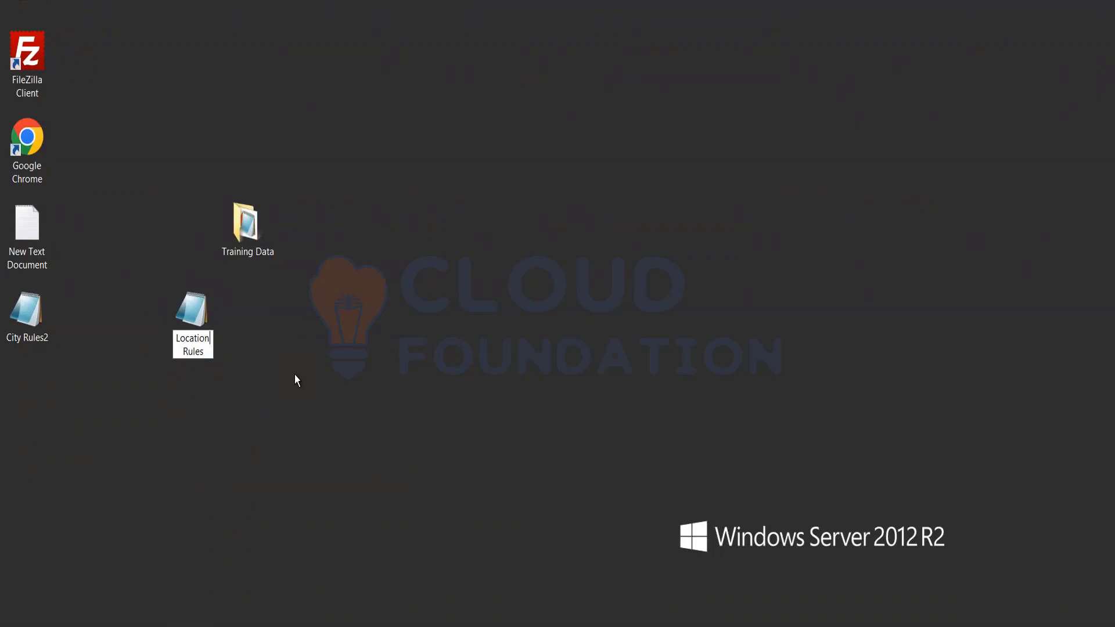
key(Return)
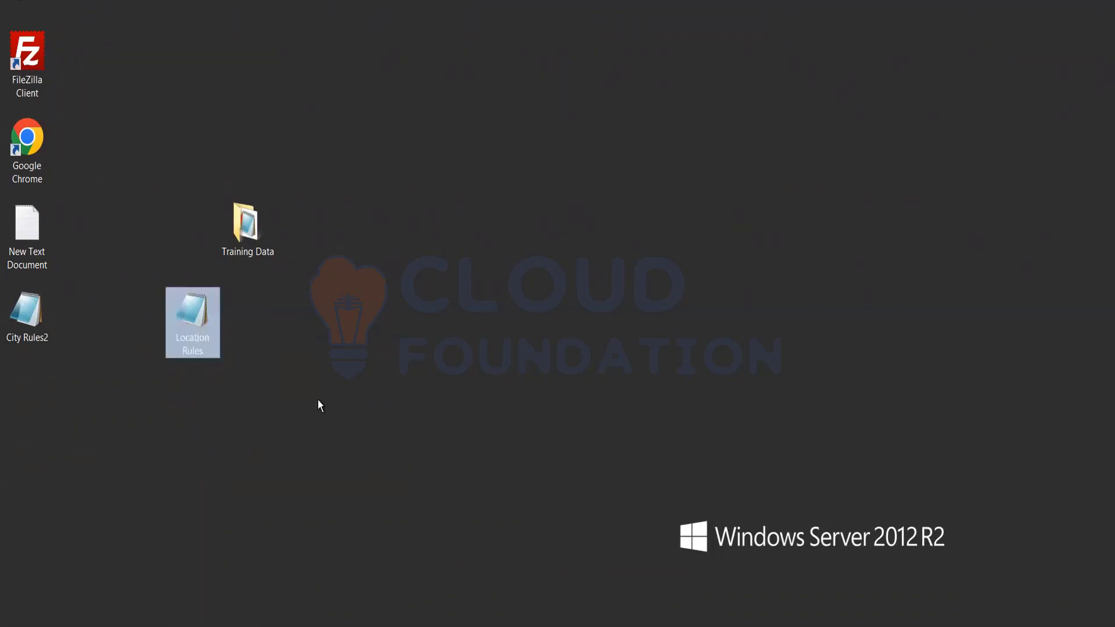
- In Content Builder, leave the Default Location Block and start an Enhanced Dynamic Content upload
click(242, 478)
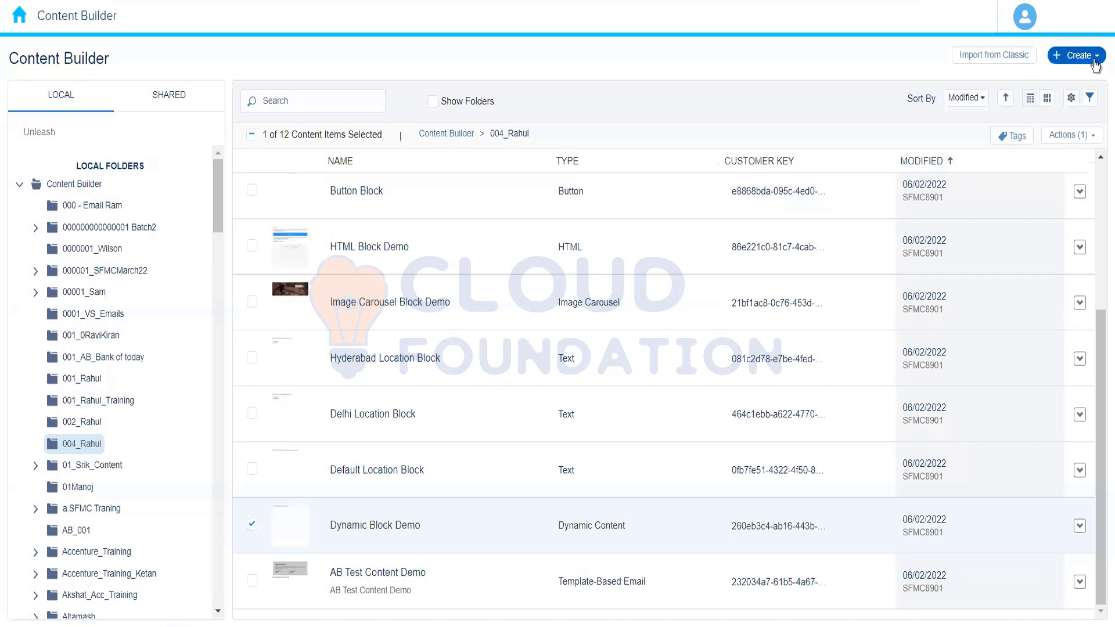
click(1094, 57)
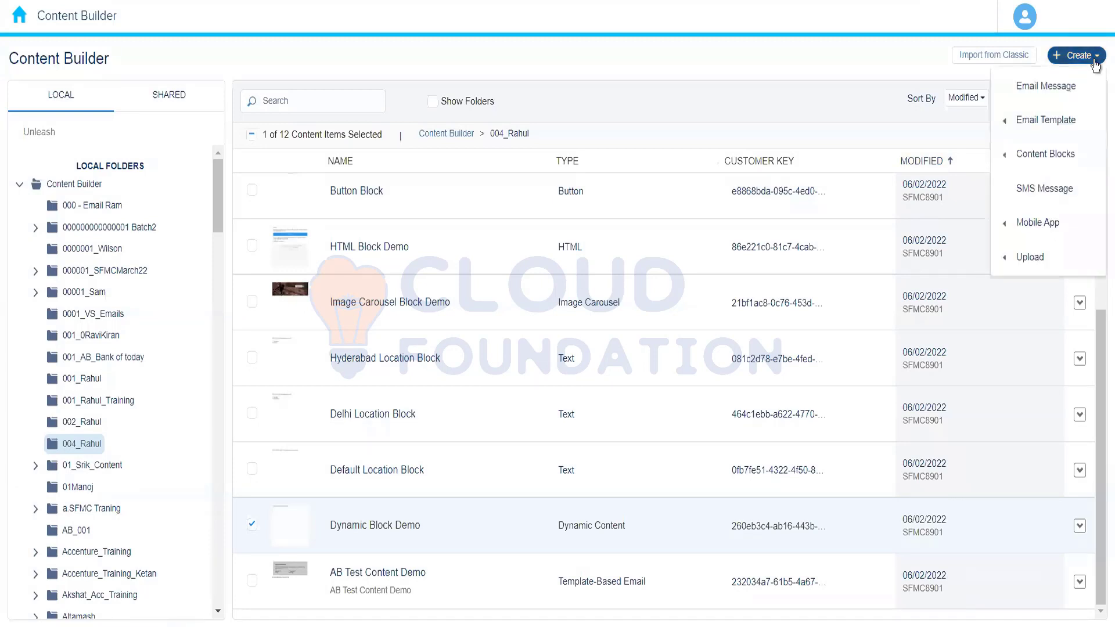
mouse_move(1040, 235)
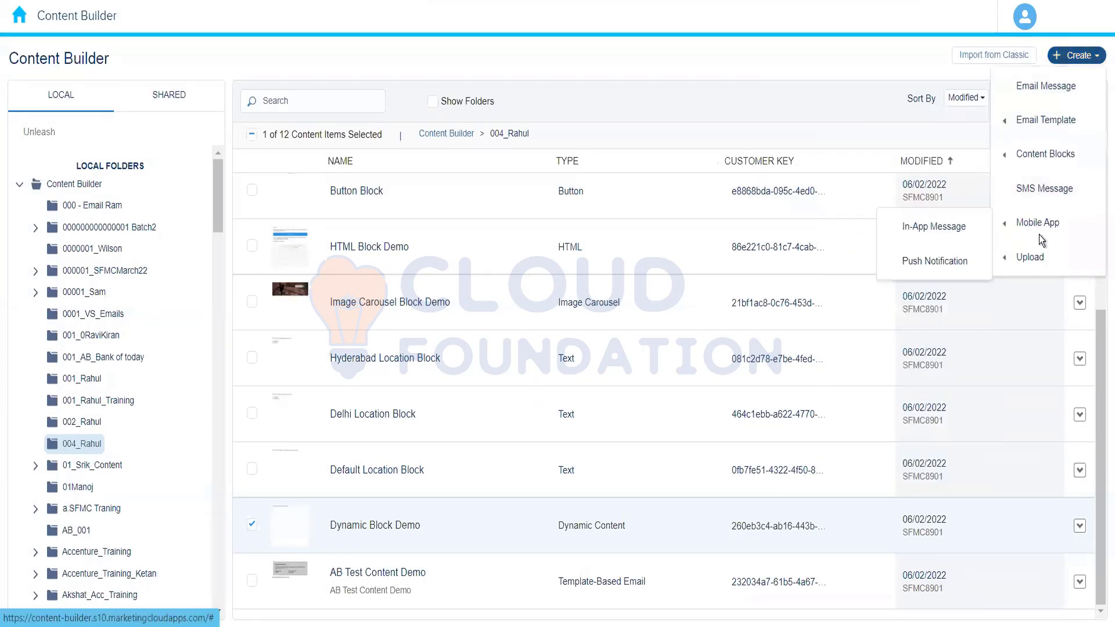
mouse_move(1036, 263)
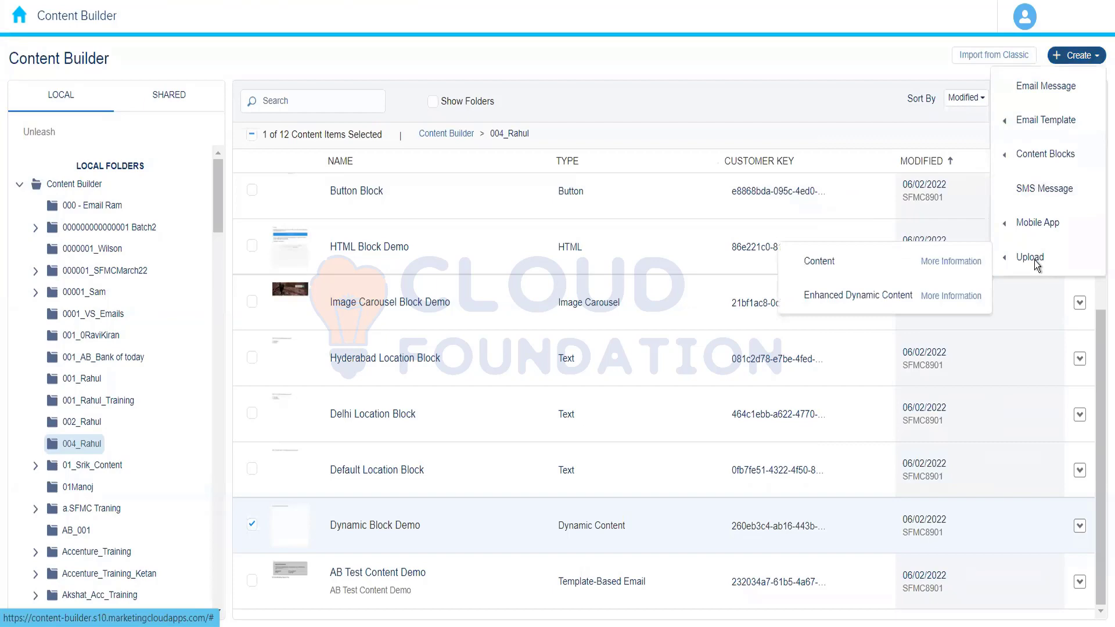
click(875, 301)
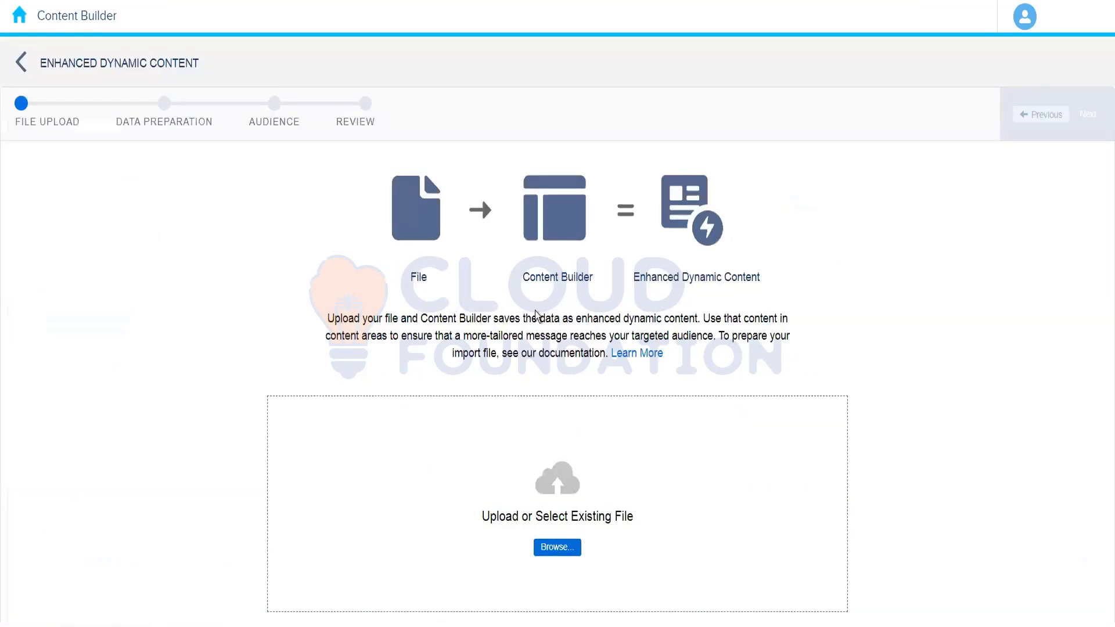
- Select Location Rules.csv from the Desktop as the upload file and continue to data preparation
click(557, 548)
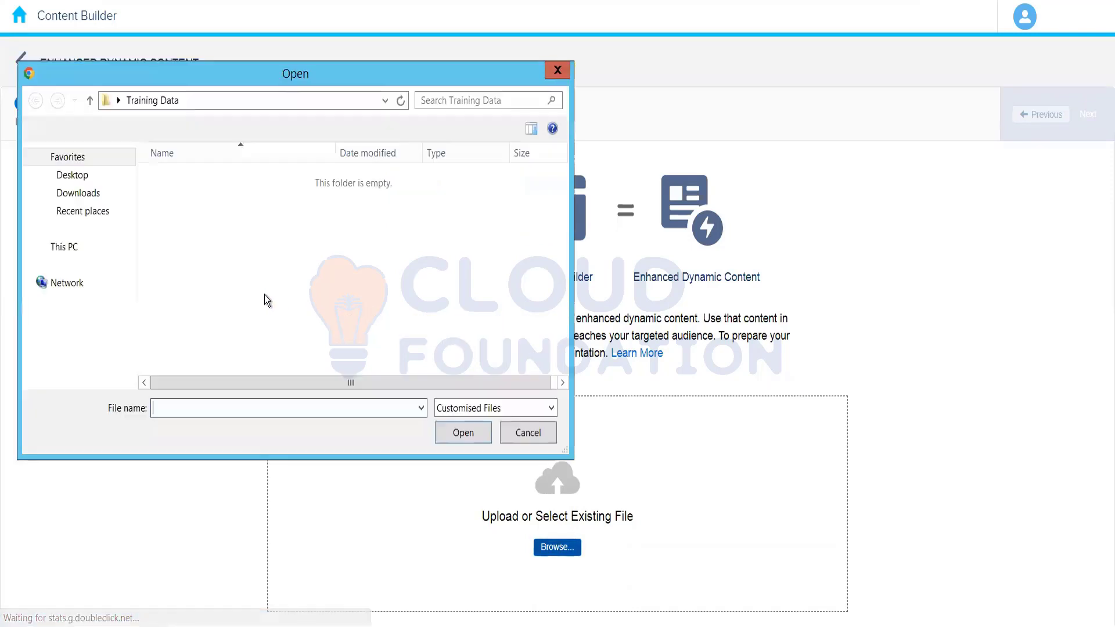
click(72, 175)
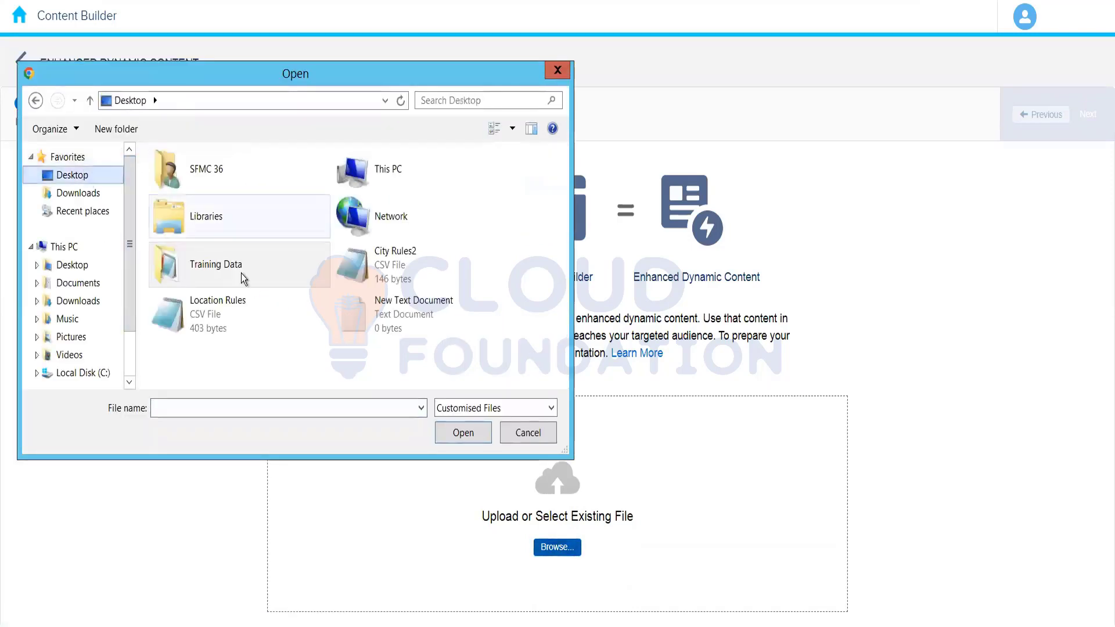
click(235, 322)
double_click(236, 322)
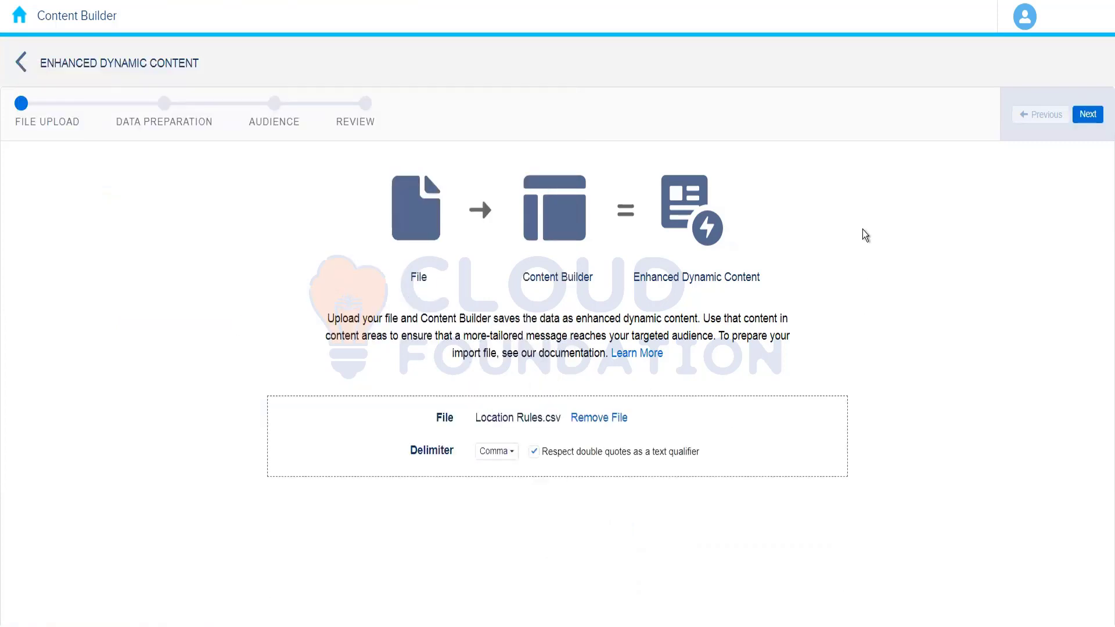
click(1085, 121)
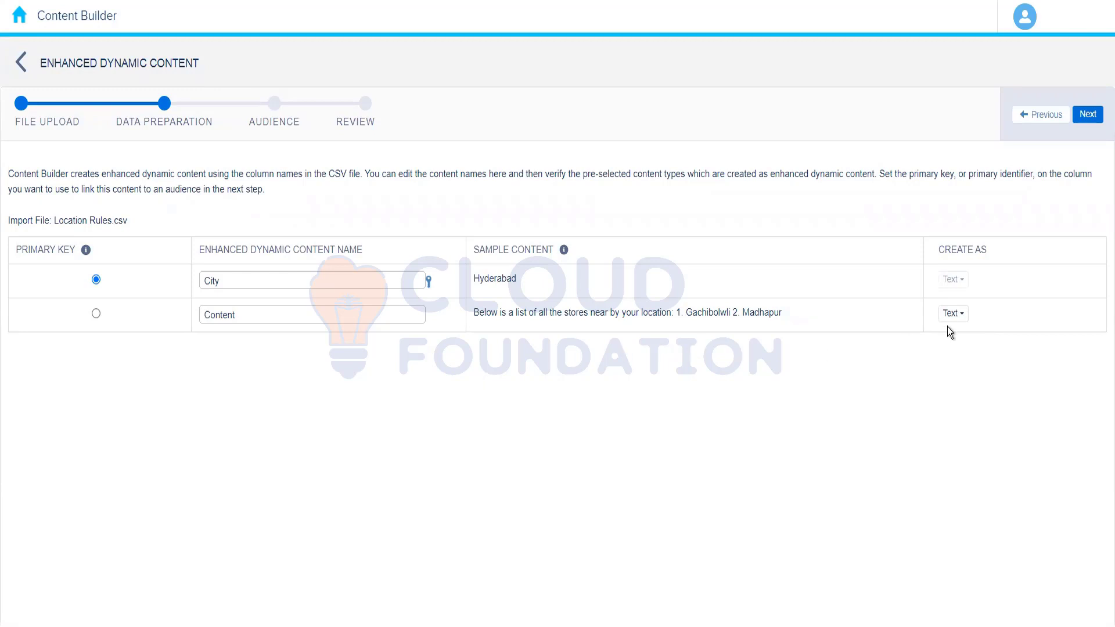
- Check the content type choices for the Content column, keep Text, and continue to the audience settings
click(961, 314)
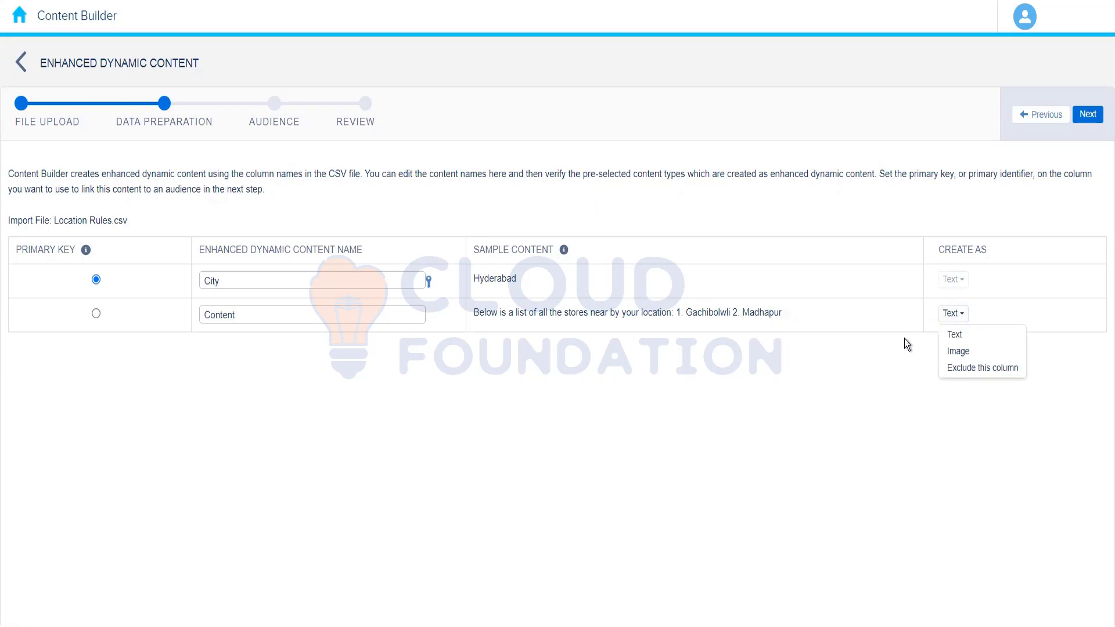
click(767, 371)
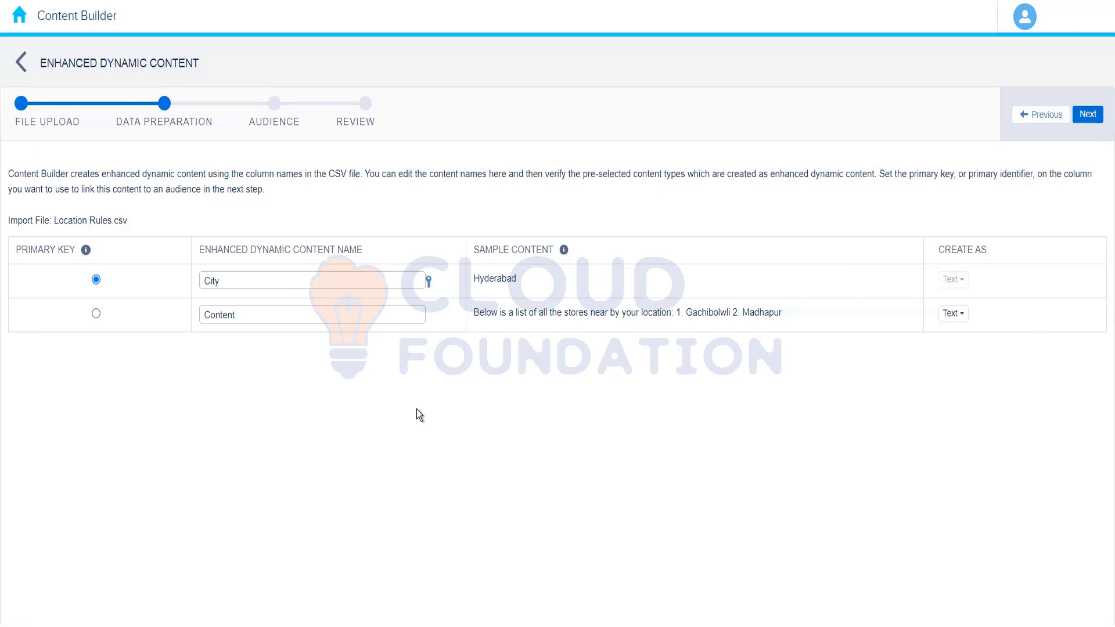
click(1088, 115)
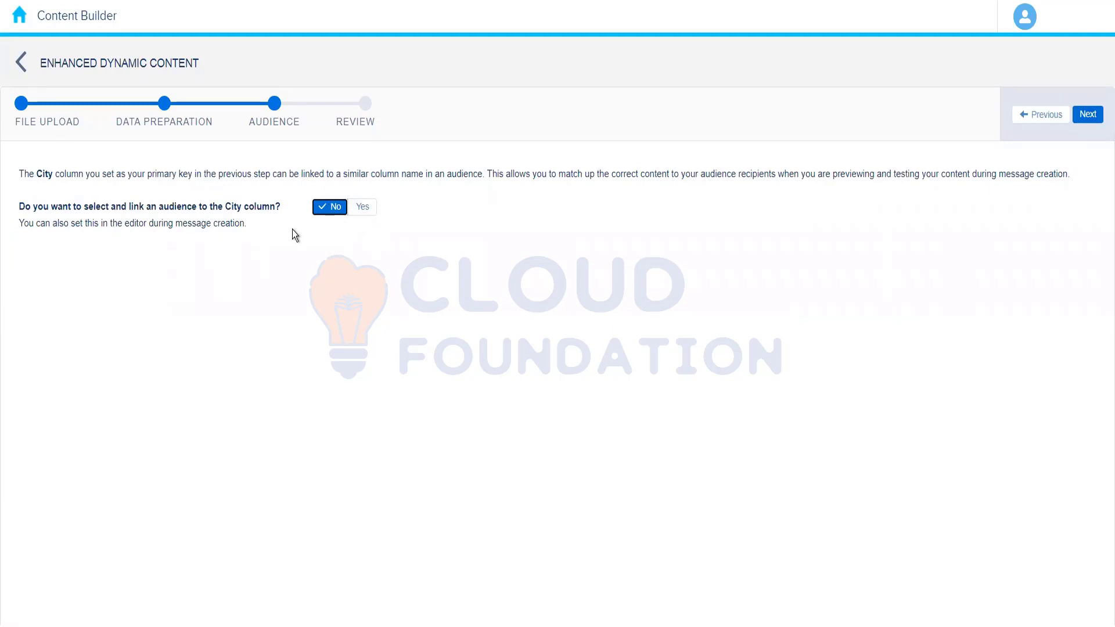
- Continue without linking an audience and import the reviewed Location Rules.csv enhanced dynamic content
click(1087, 116)
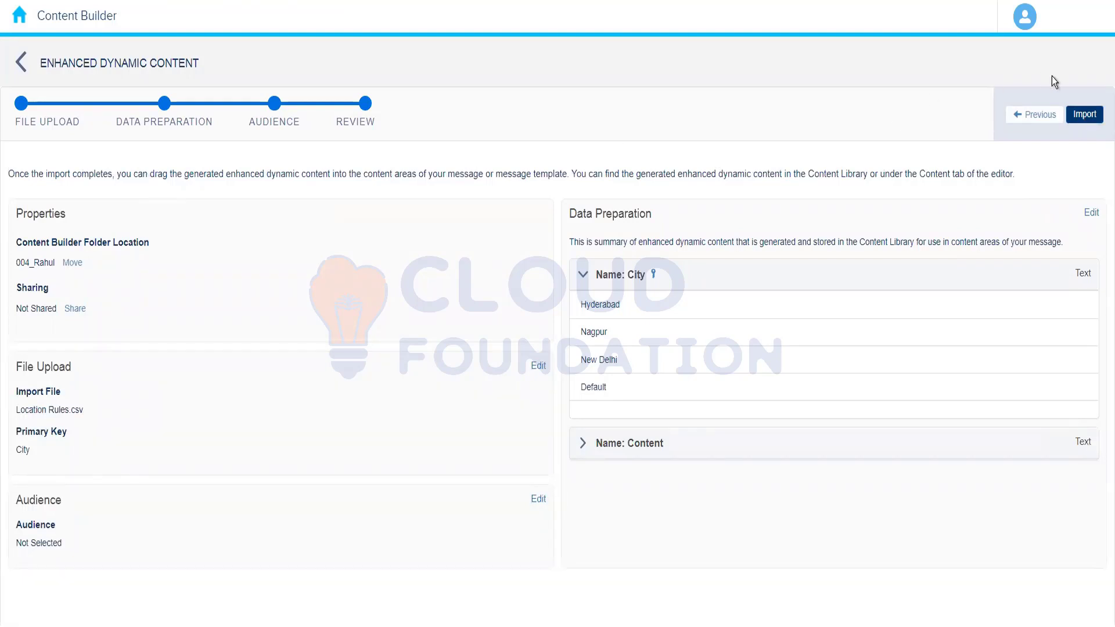
click(1085, 116)
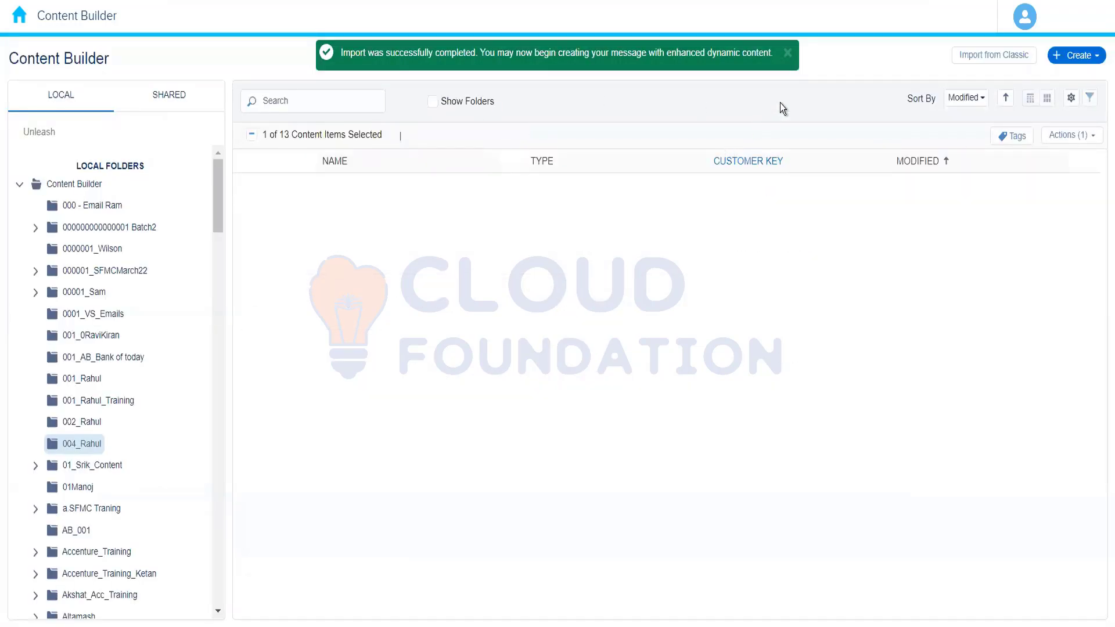
click(787, 53)
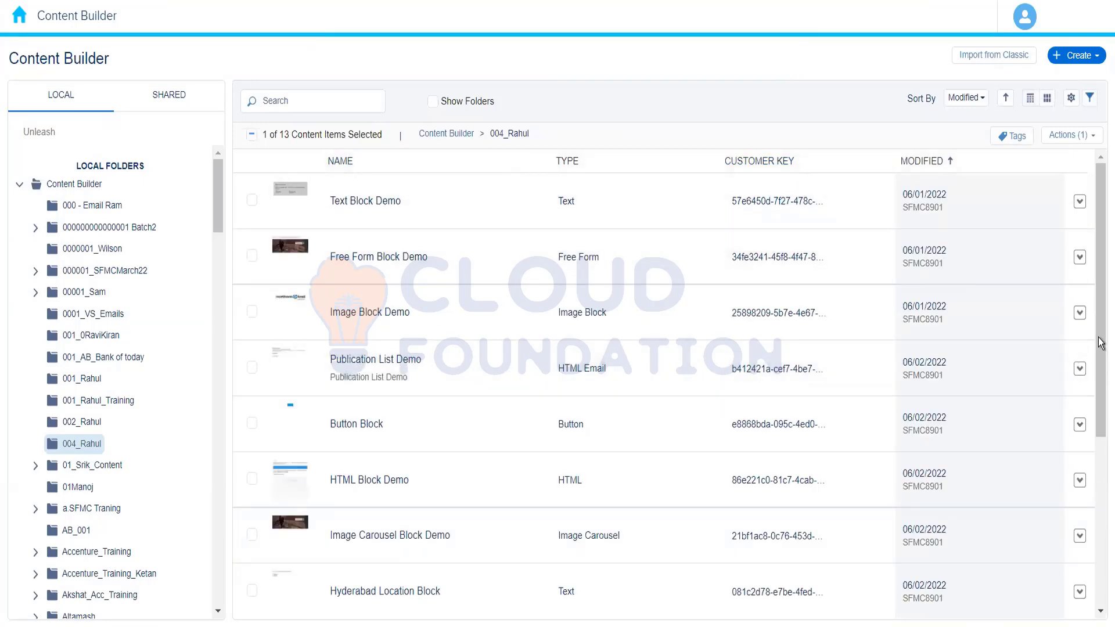
- Examine the details of the imported Content enhanced dynamic content map, then return to the content list
drag(1100, 342, 1100, 557)
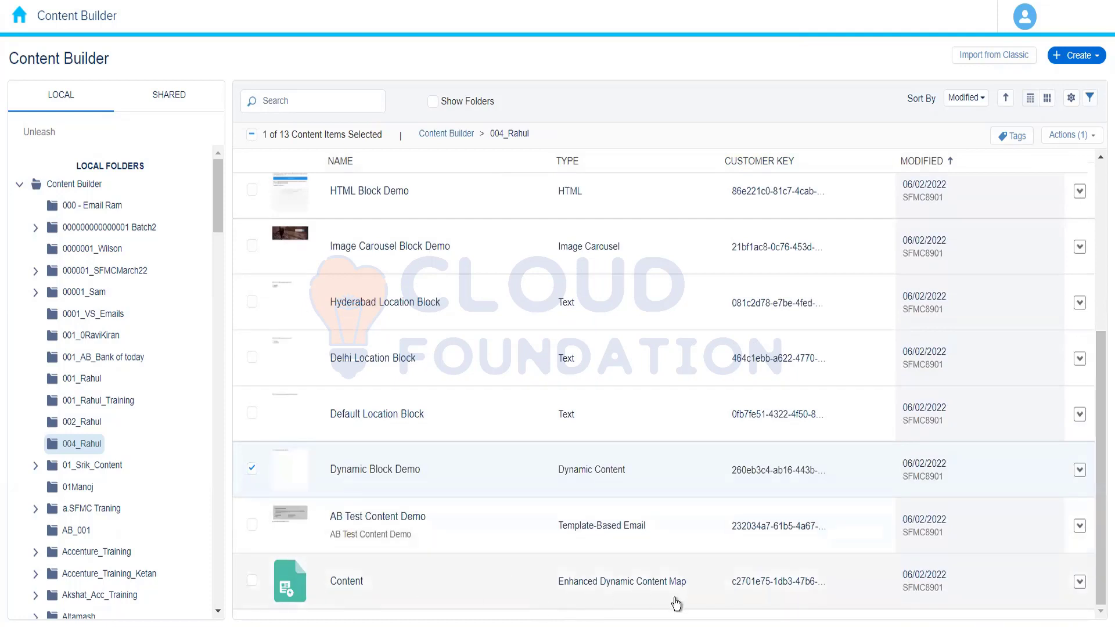
click(493, 595)
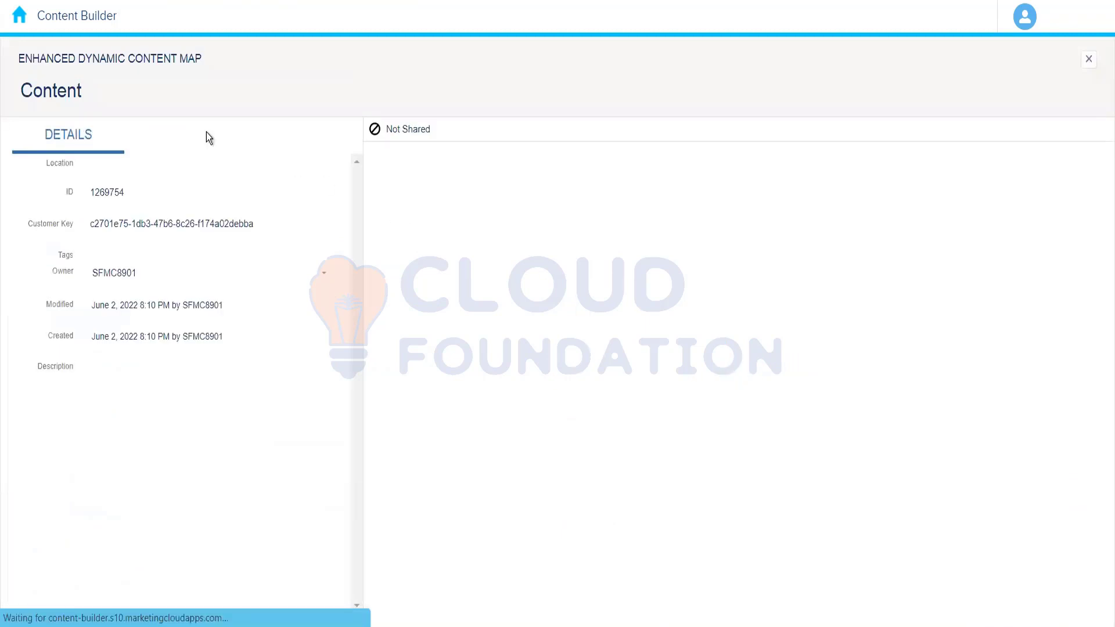
click(1089, 59)
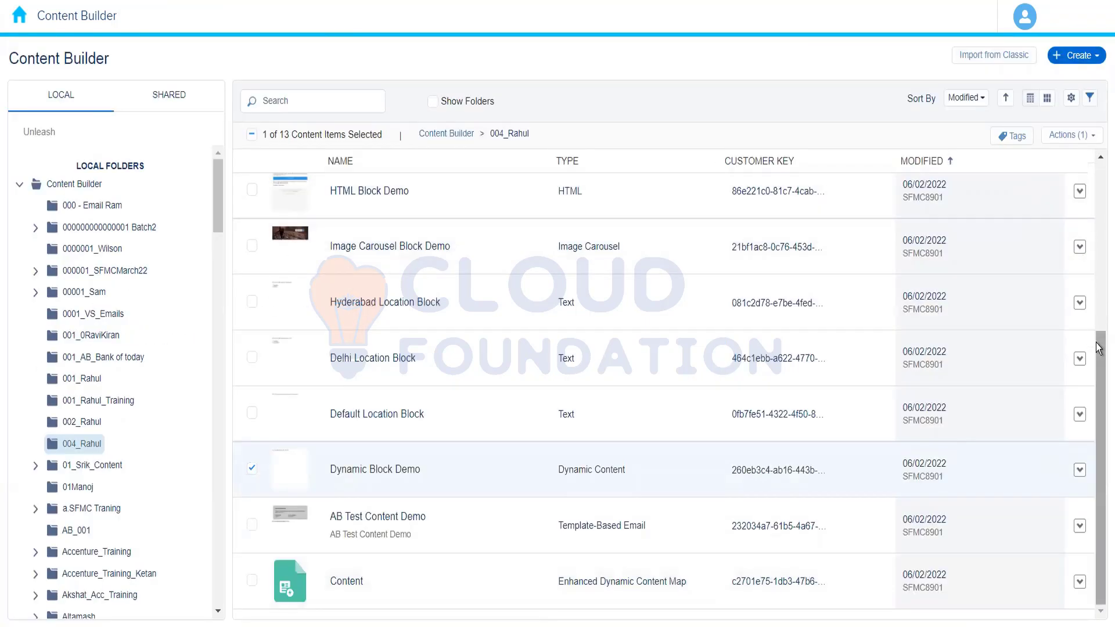
- Create an Enhanced Dynamic Content block from the Content map in the 004 folder, deferring the audience selection
click(1073, 58)
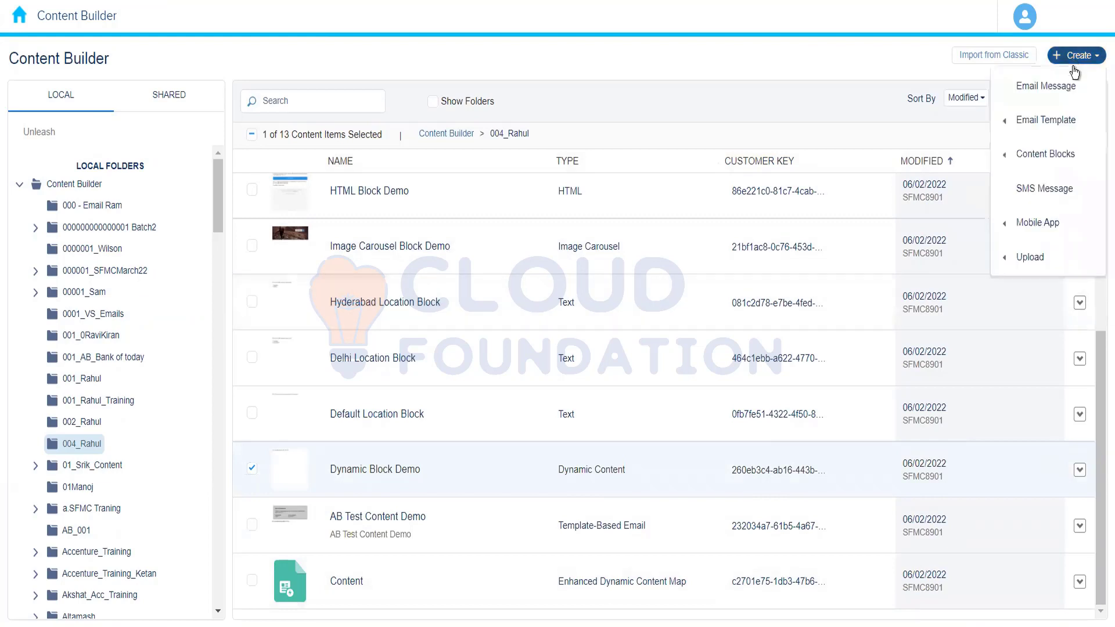
mouse_move(1039, 153)
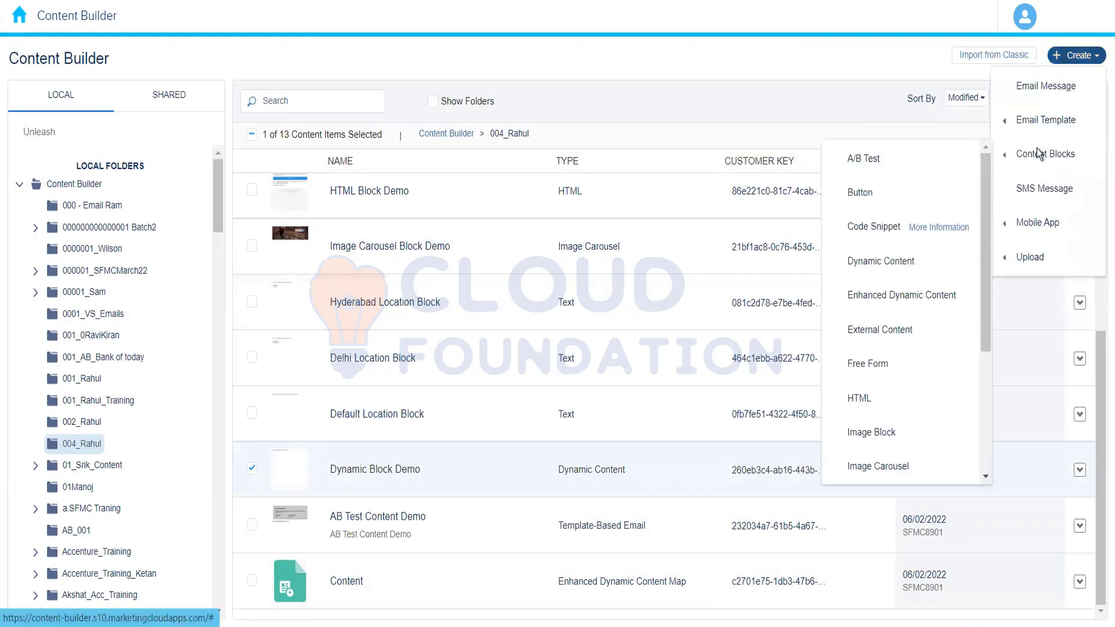
click(885, 296)
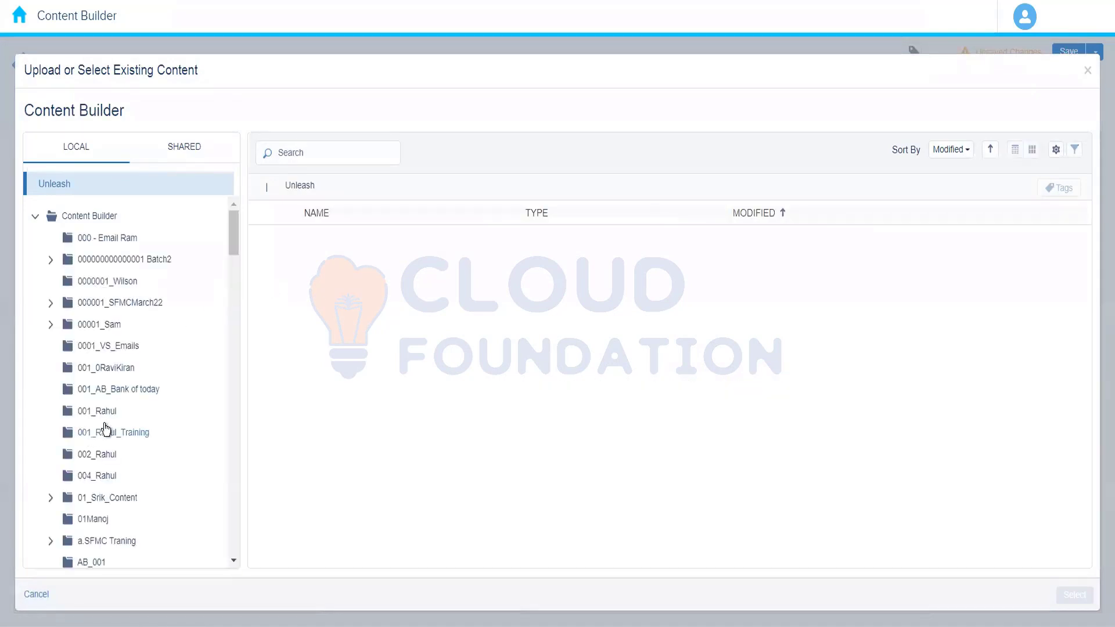
click(102, 480)
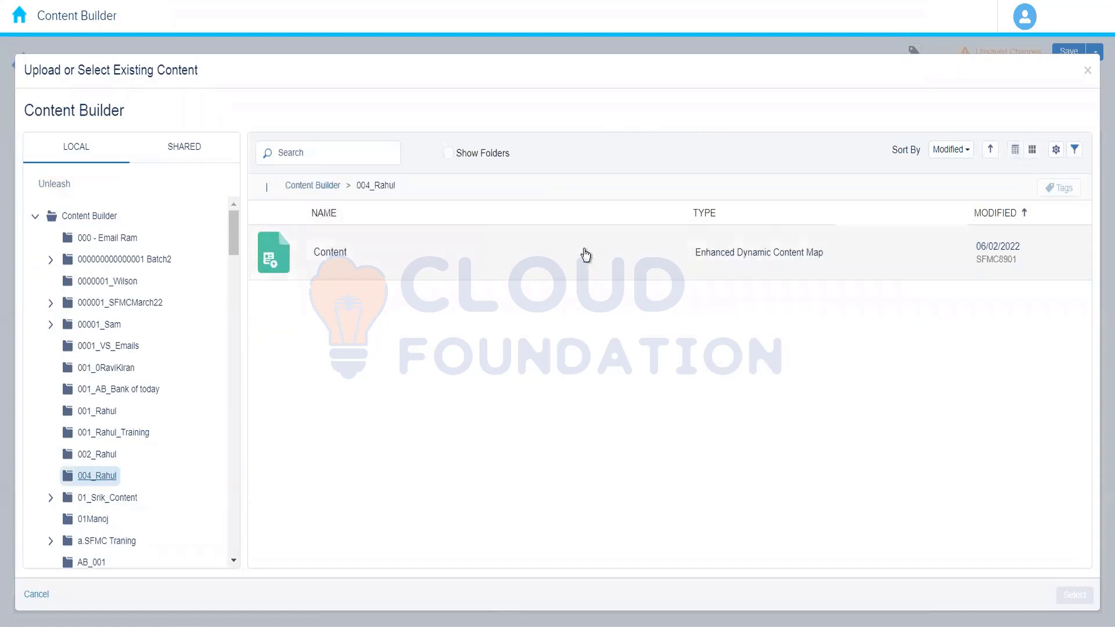
click(574, 261)
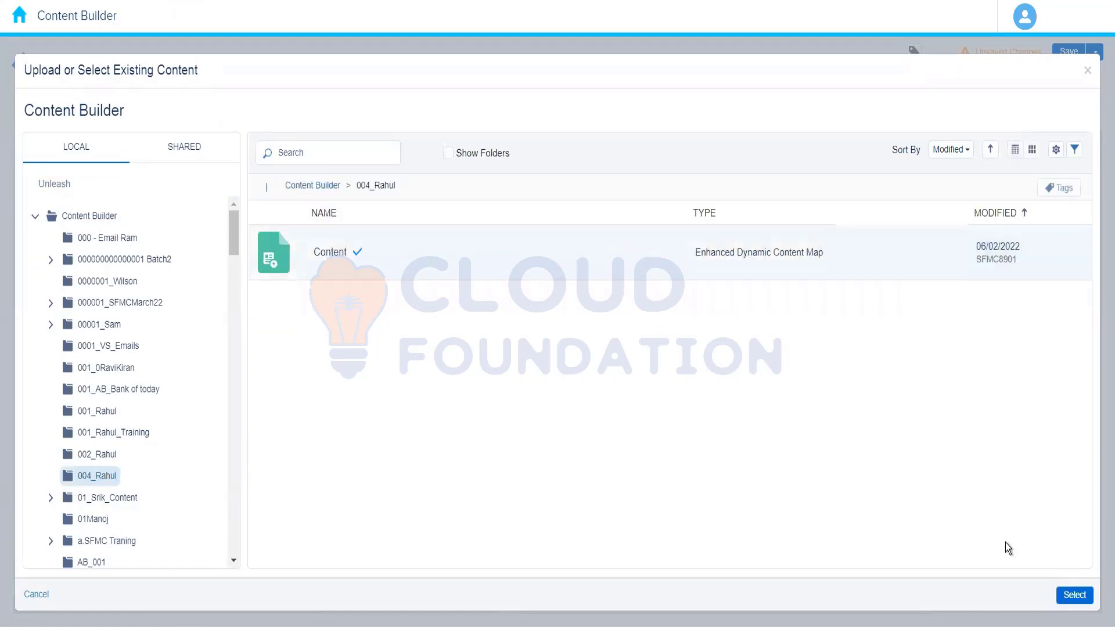
click(1072, 596)
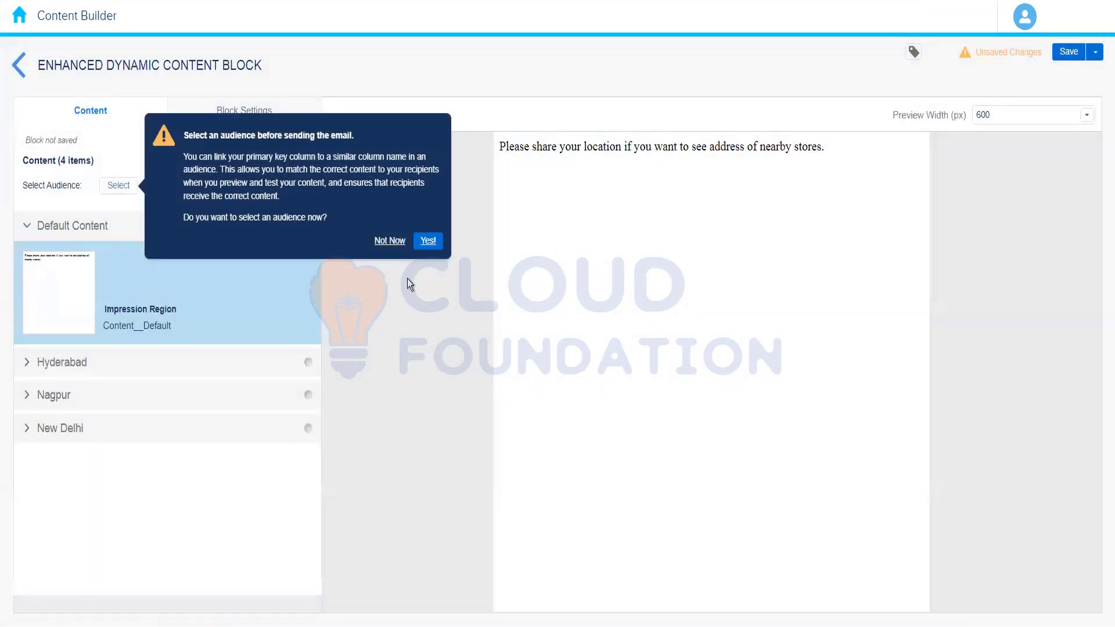
click(390, 240)
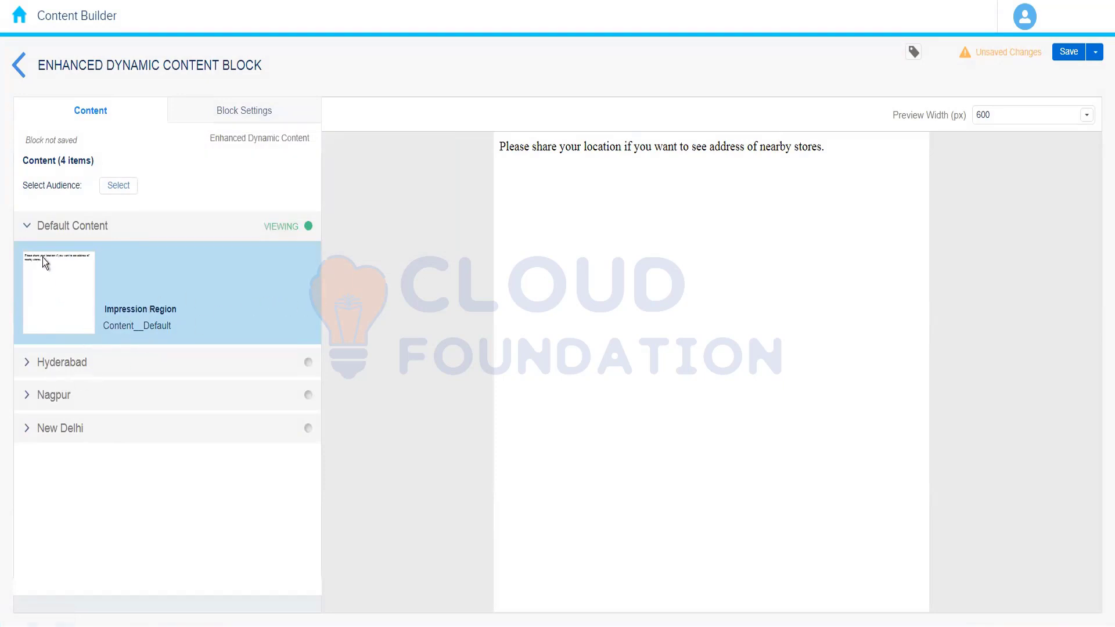
- Preview the block's Hyderabad, Nagpur and New Delhi content variations
click(148, 363)
click(167, 414)
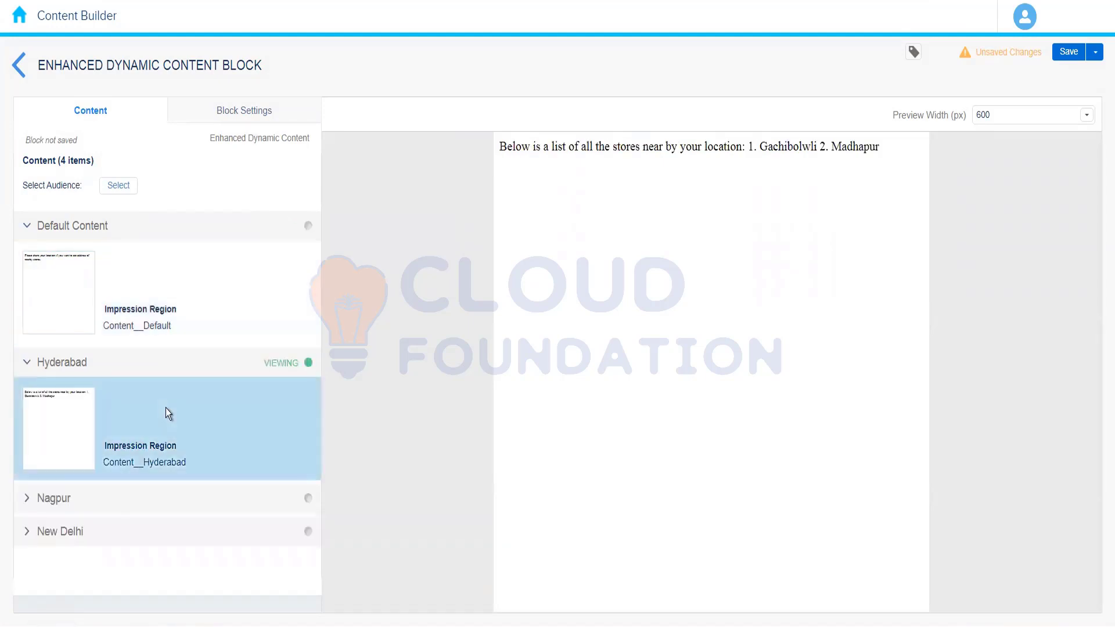
click(102, 504)
click(189, 541)
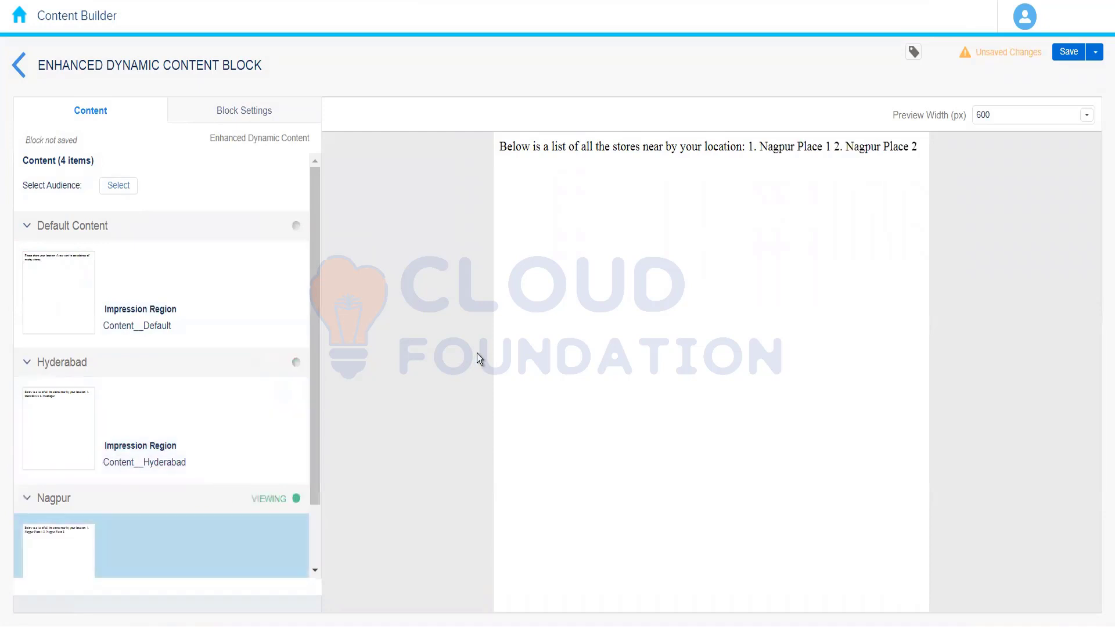
drag(319, 408, 318, 514)
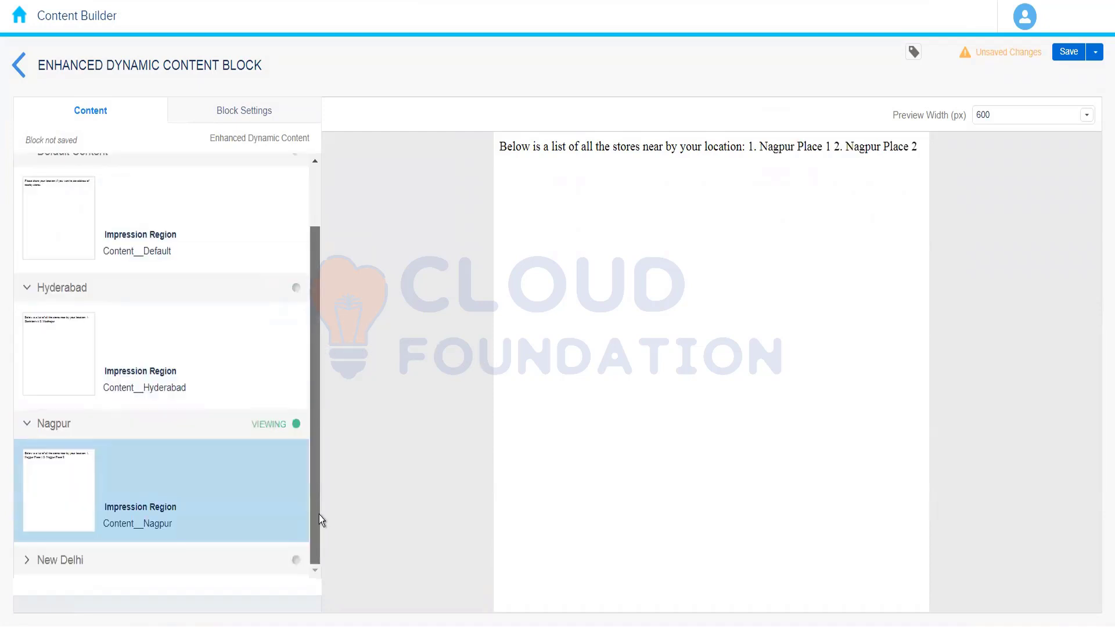
click(96, 566)
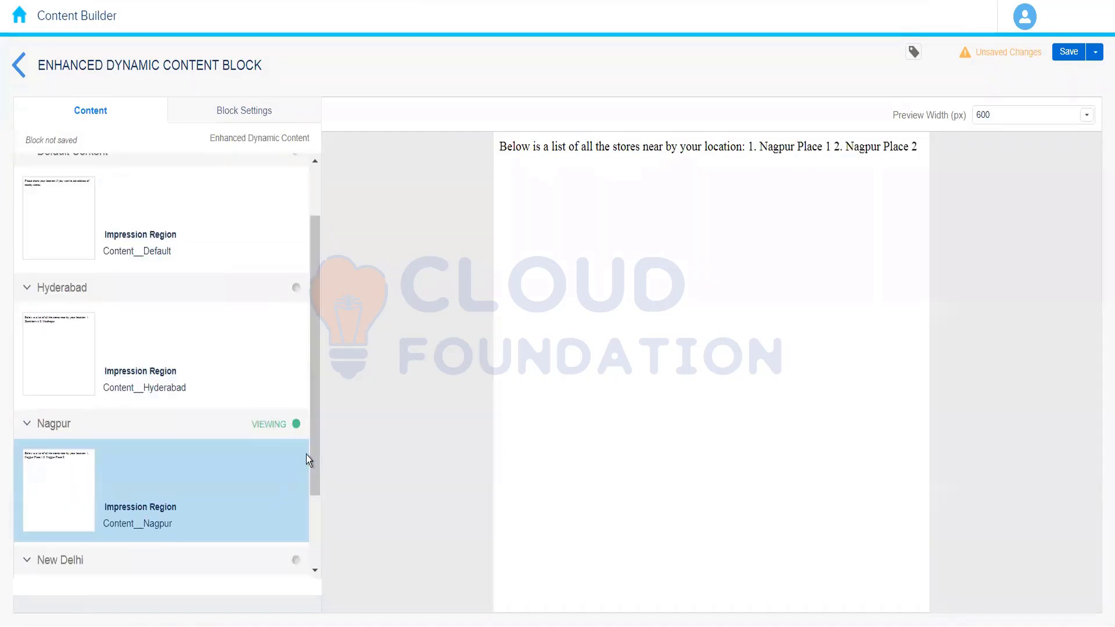
drag(319, 452, 305, 536)
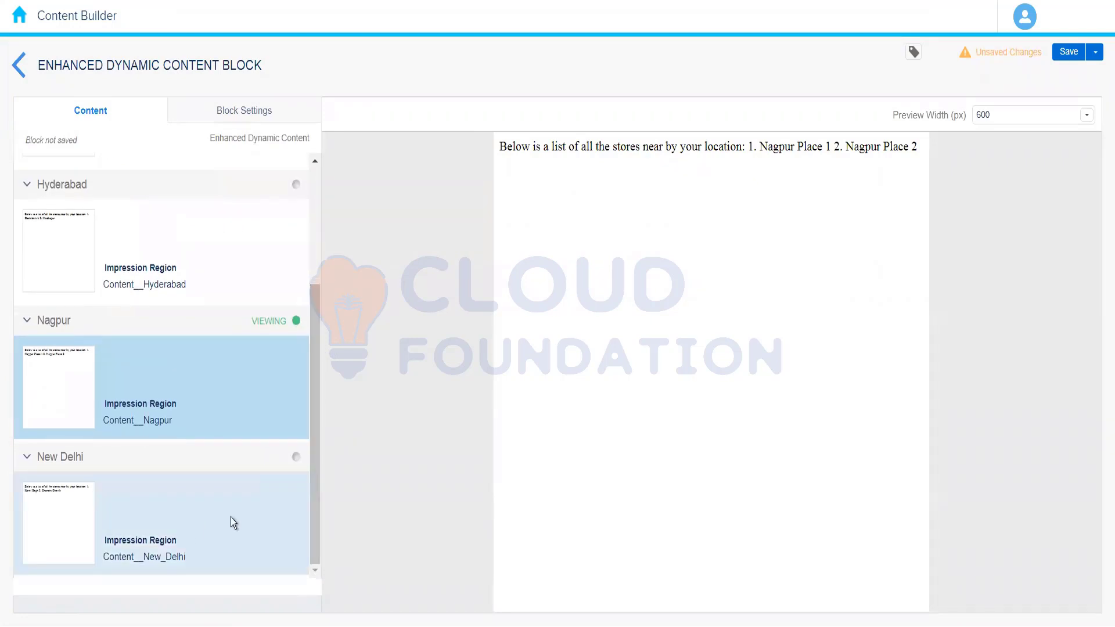
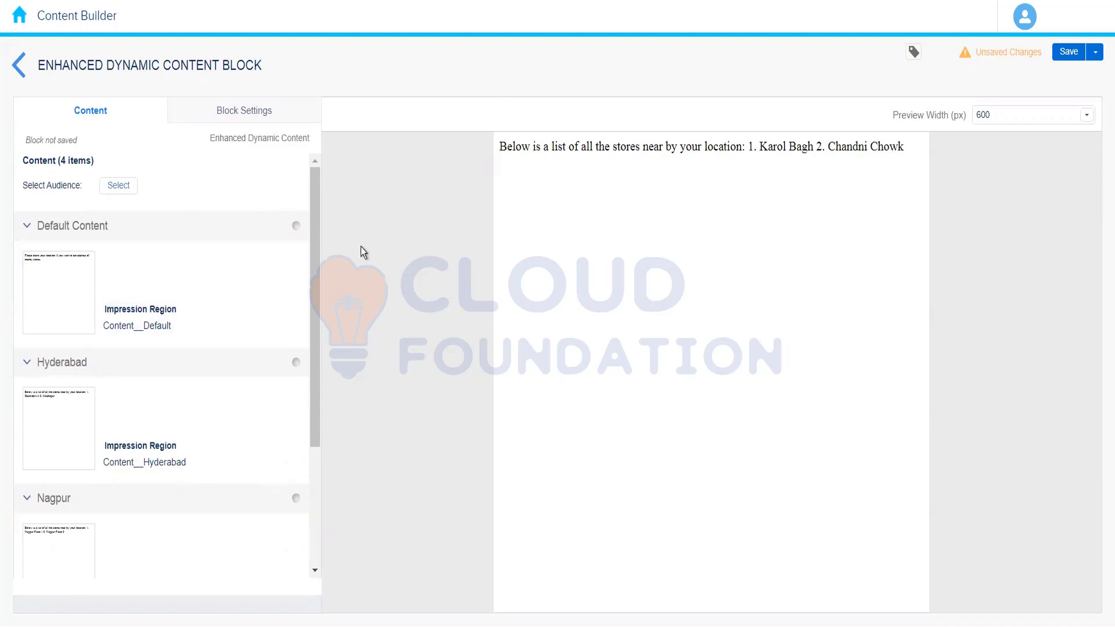
- Select the Amazon_Customers data extension from the 004 folder as the block's audience
click(128, 190)
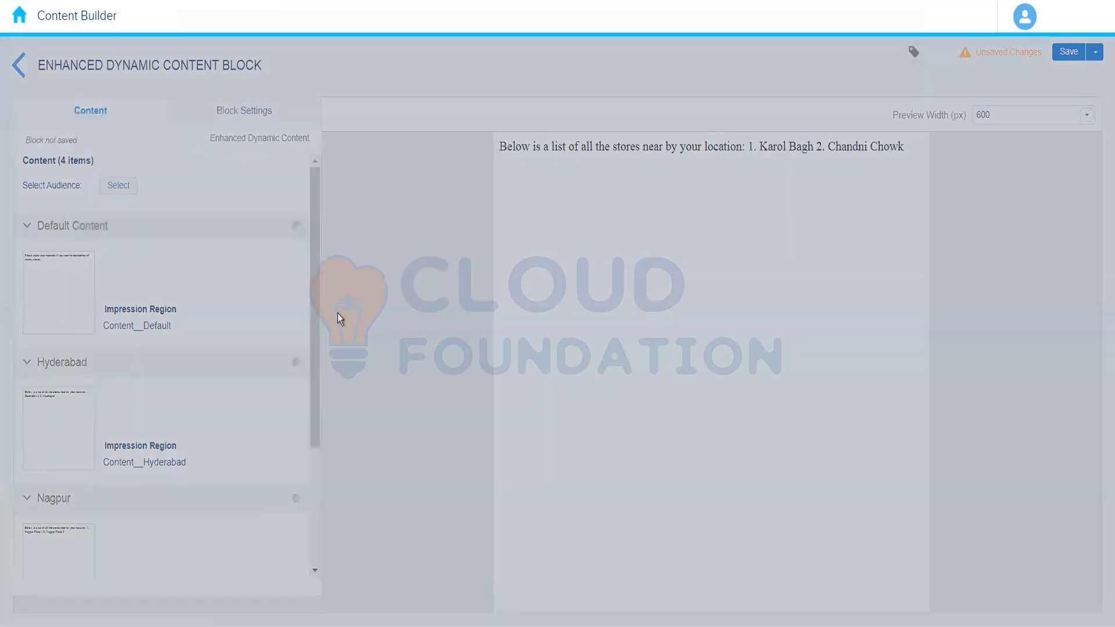
click(373, 158)
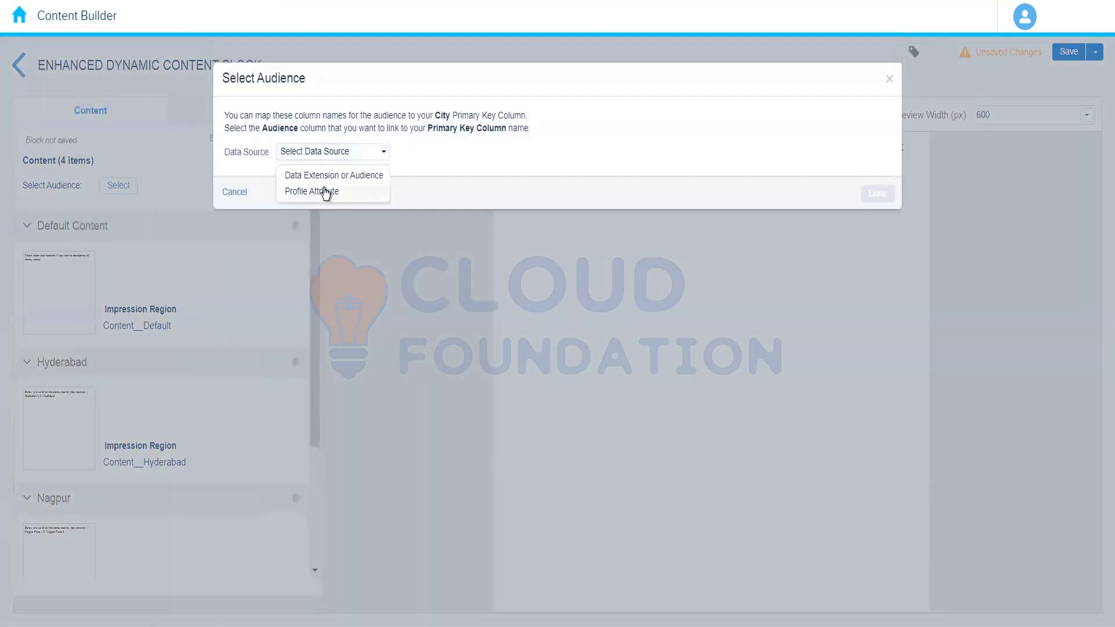
click(383, 174)
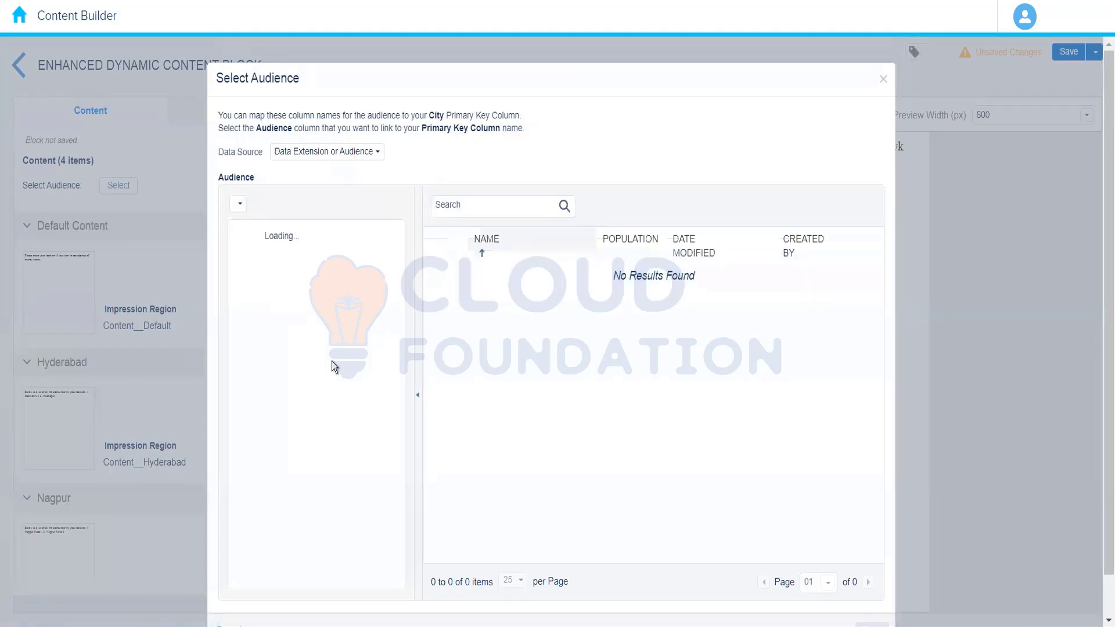
click(241, 240)
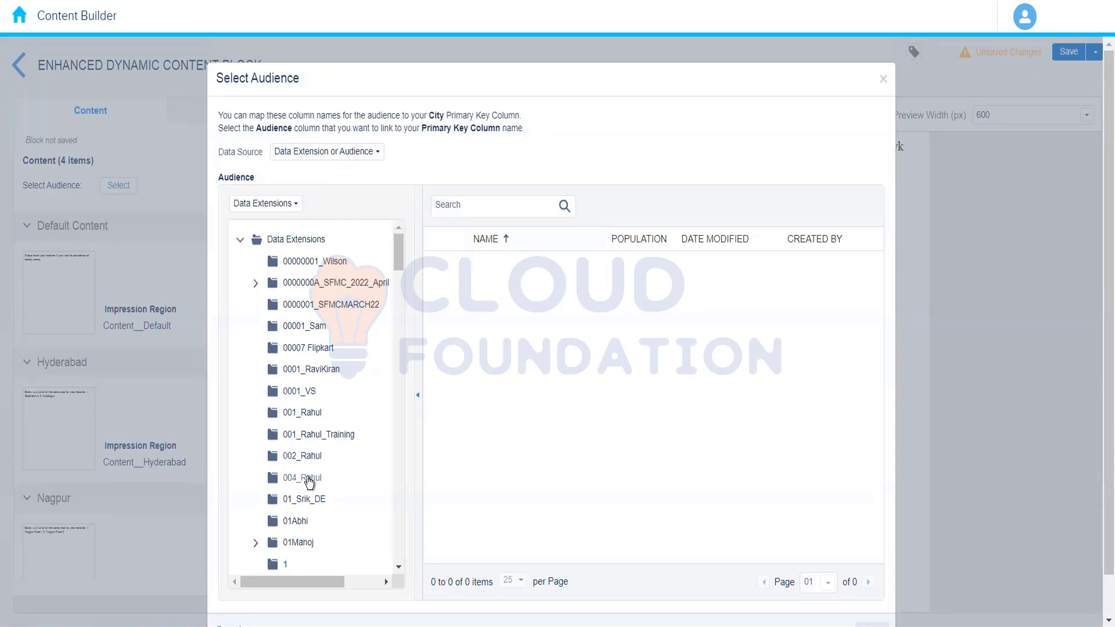
click(309, 482)
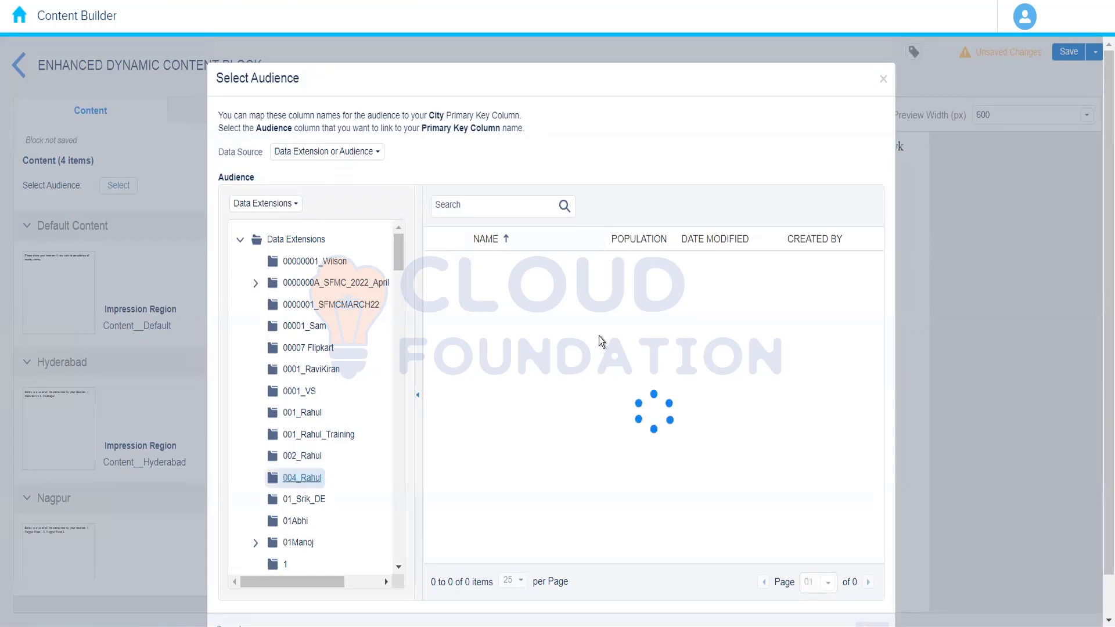
click(560, 277)
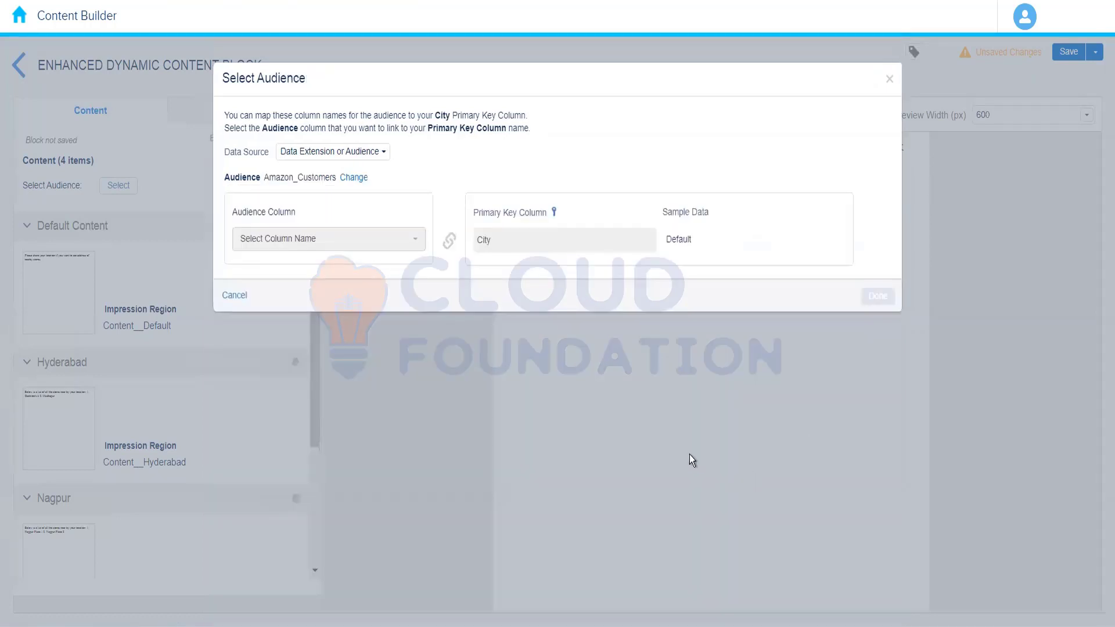
- Link the audience's City column to the City primary key column and confirm the mapping
click(349, 249)
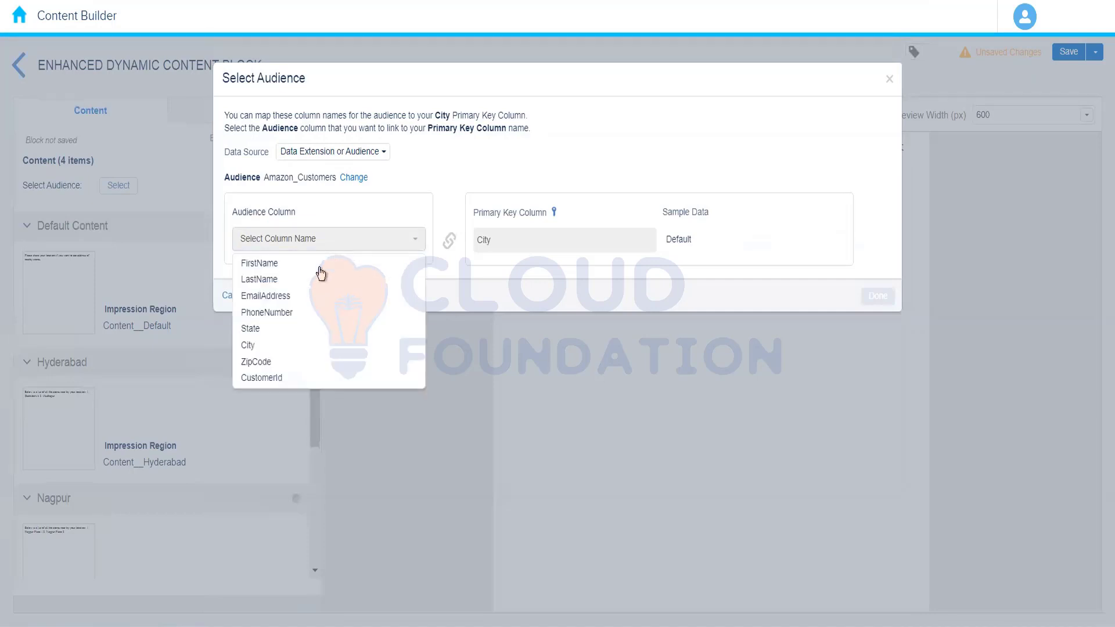
click(267, 349)
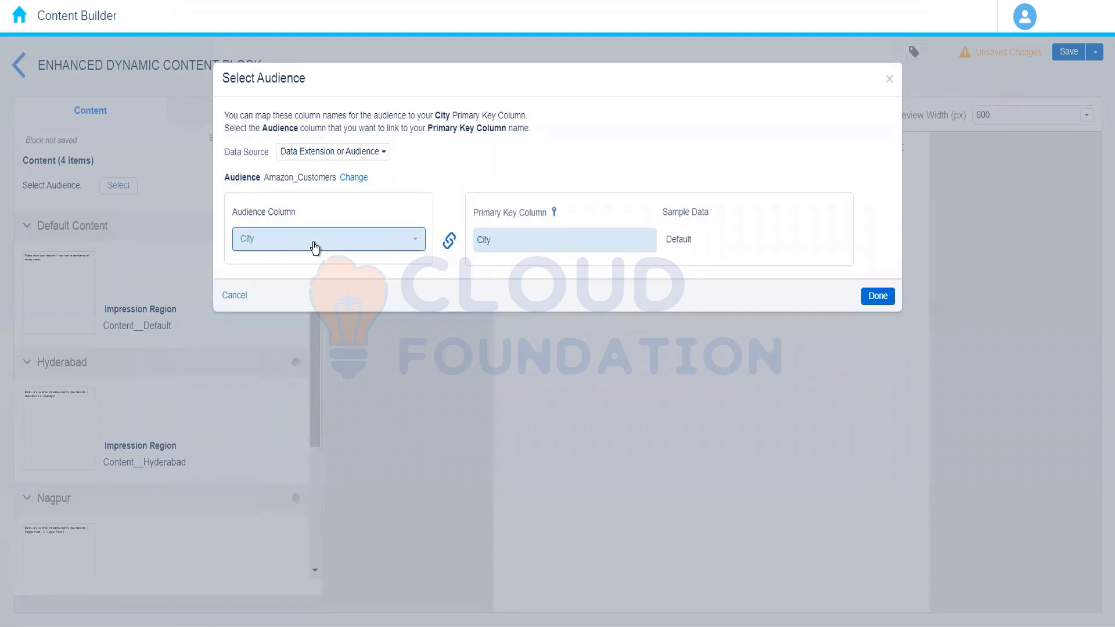
click(877, 295)
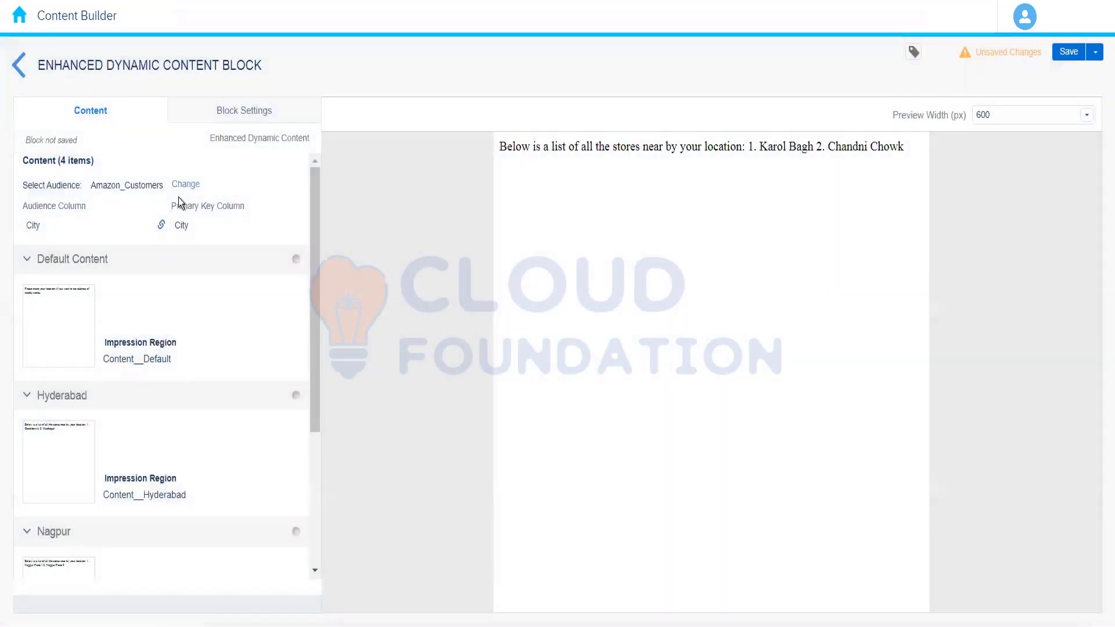
- Save the block as Enhanced Dynamic Demo, then return to the content list and locate it
drag(315, 256, 301, 522)
drag(323, 311, 316, 139)
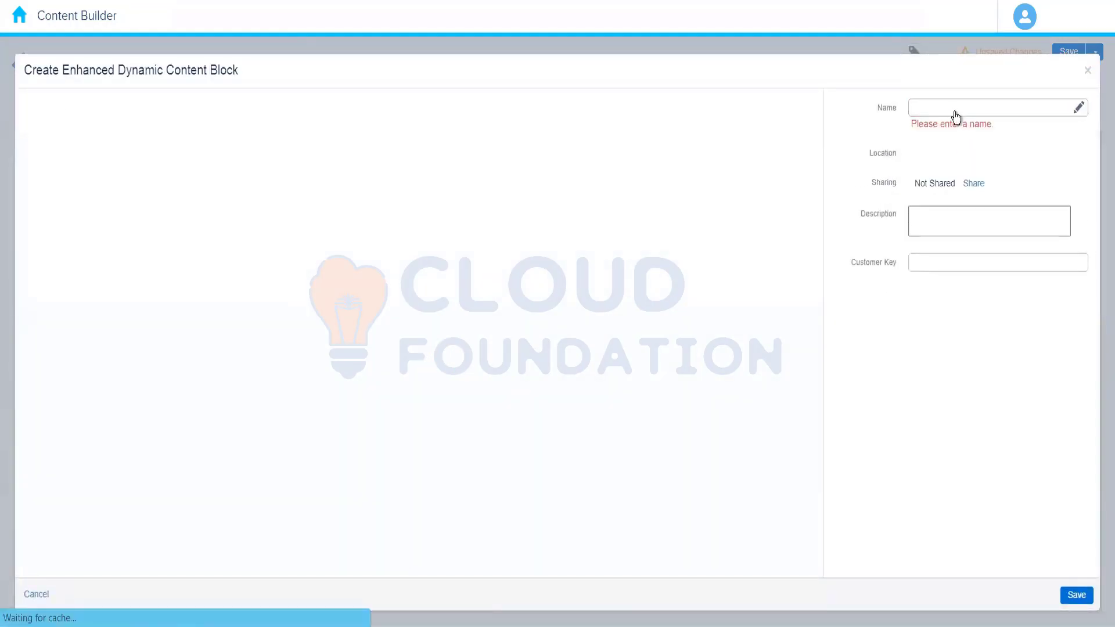
click(956, 112)
text(En)
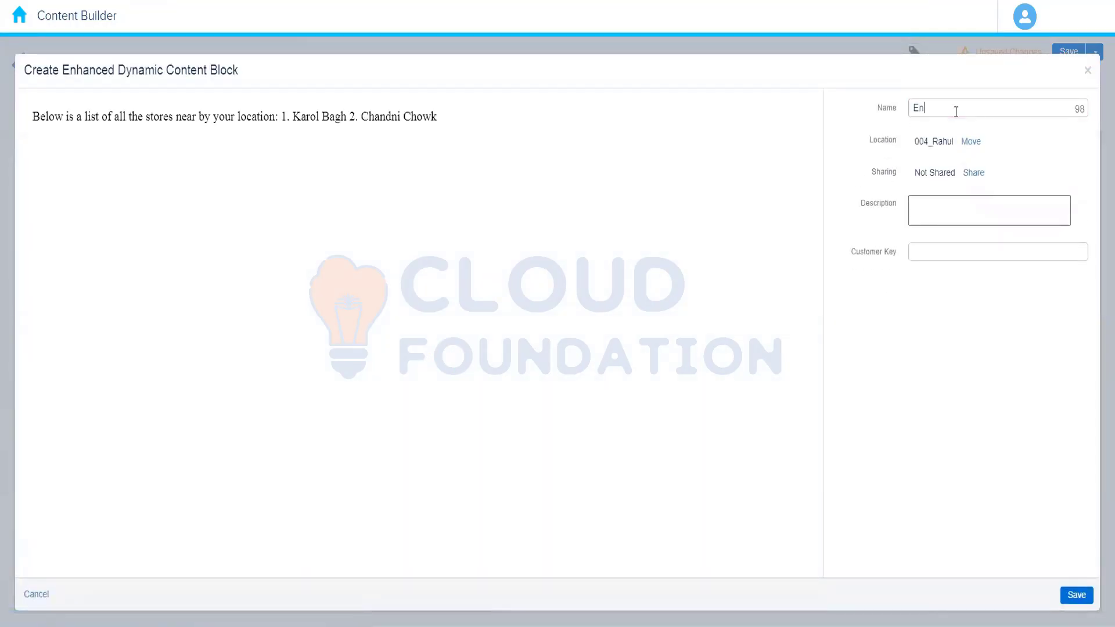
text(hanced Dynamic Dem)
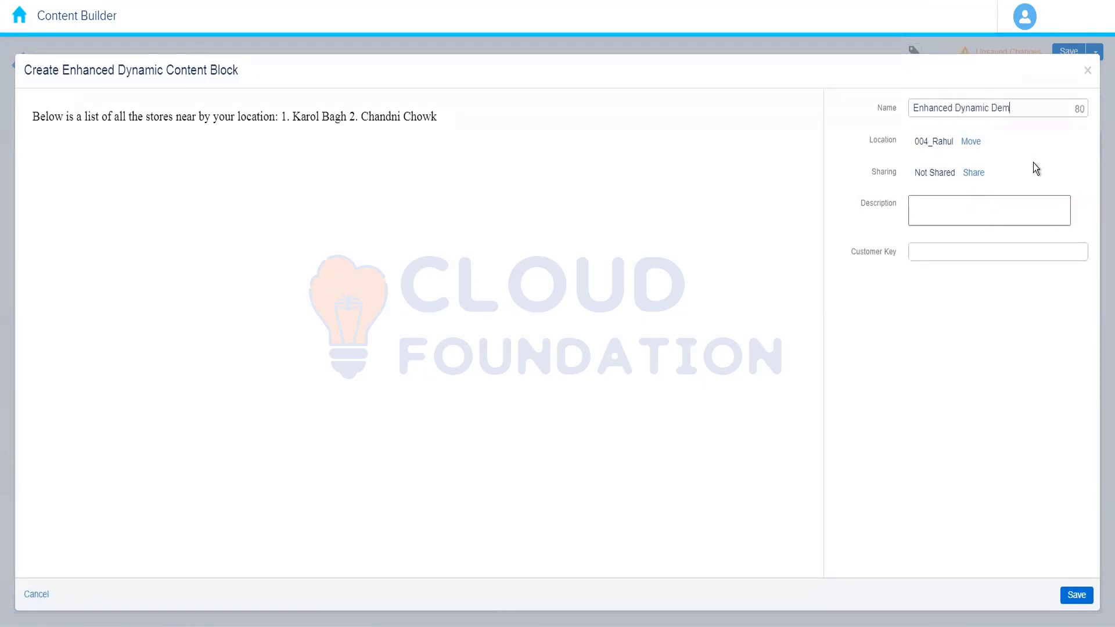
text(o)
click(966, 396)
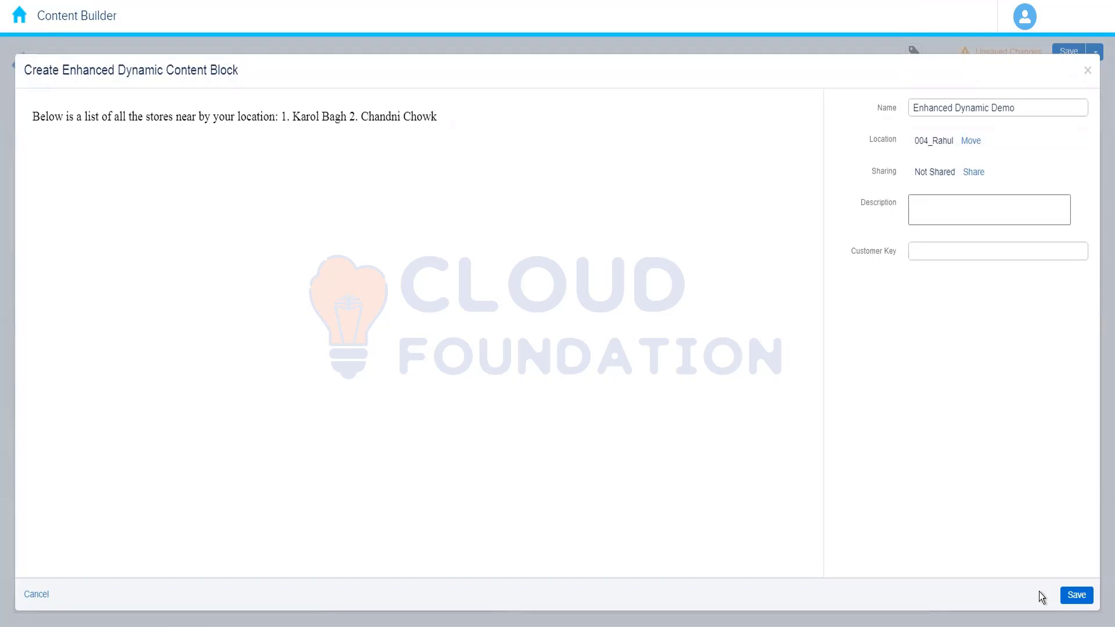
click(1074, 596)
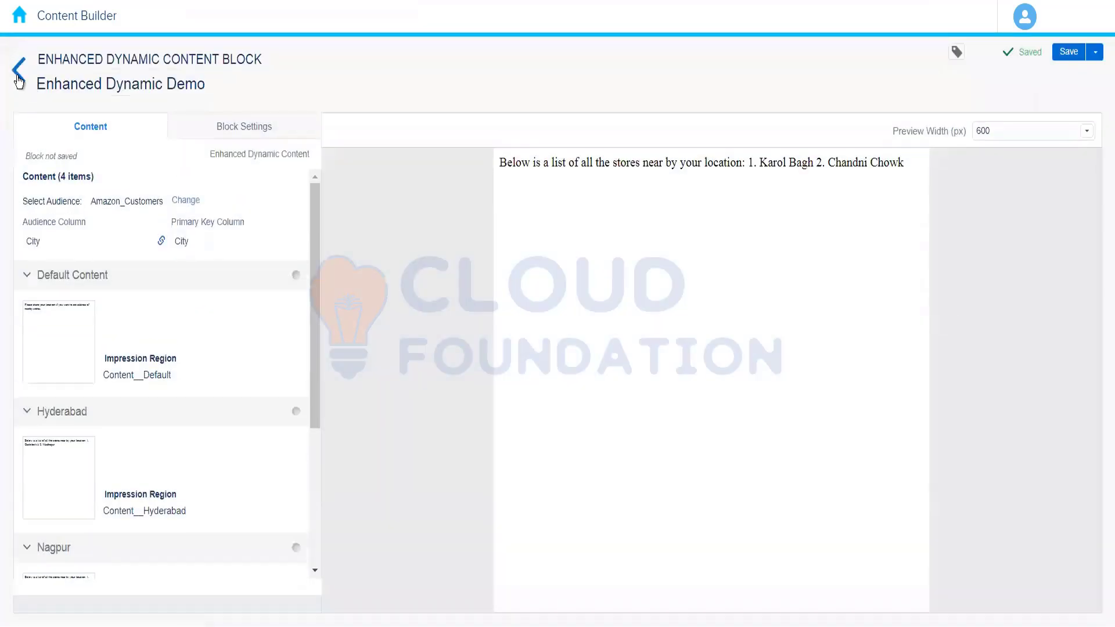
click(19, 81)
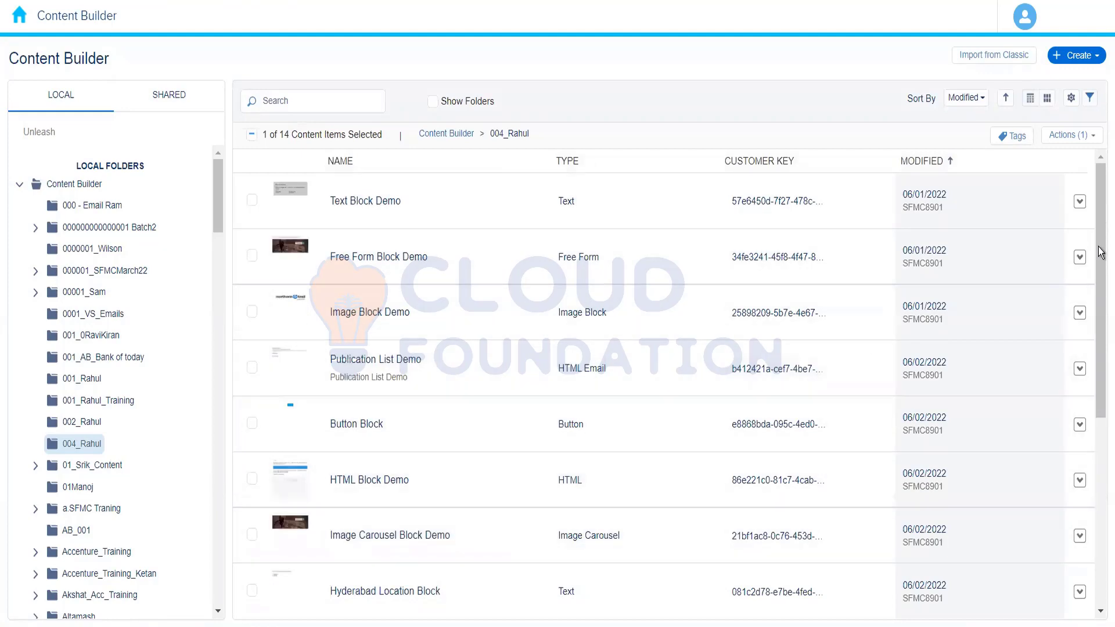
drag(1101, 255, 1093, 427)
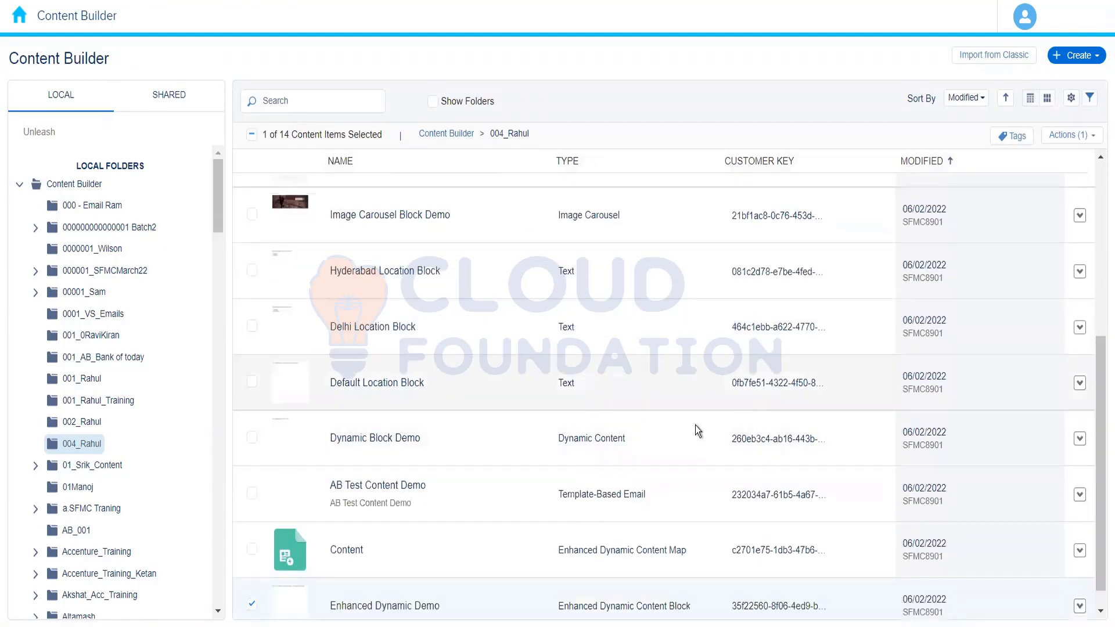
- Open the AB Test Content Demo email for editing and insert the Enhanced Dynamic Demo block below the nearby-stores location text
click(518, 494)
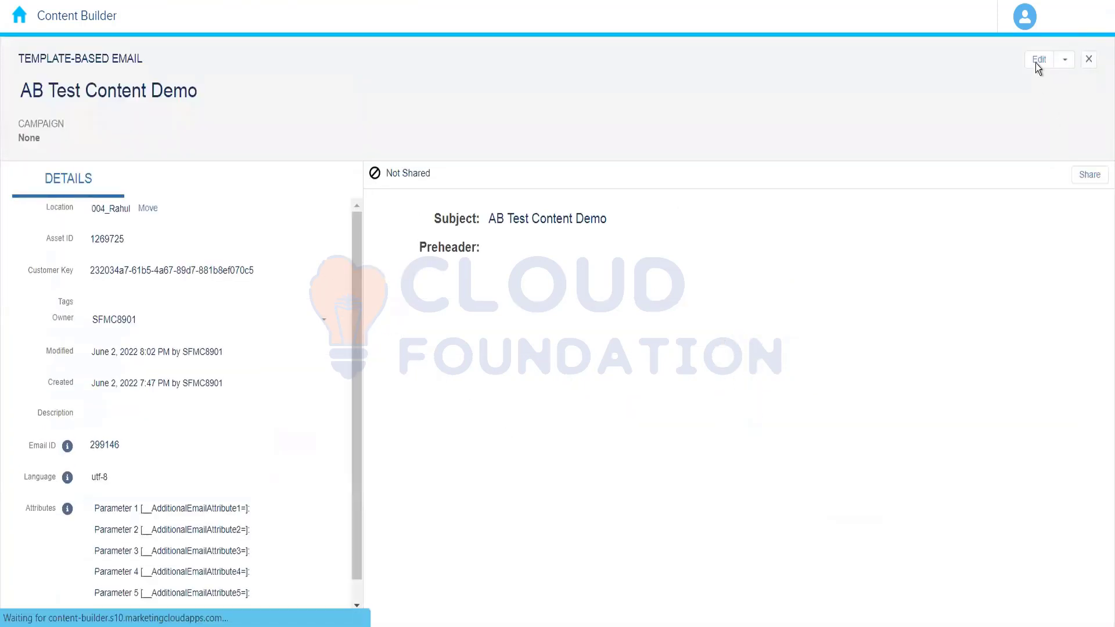
click(1038, 61)
click(968, 97)
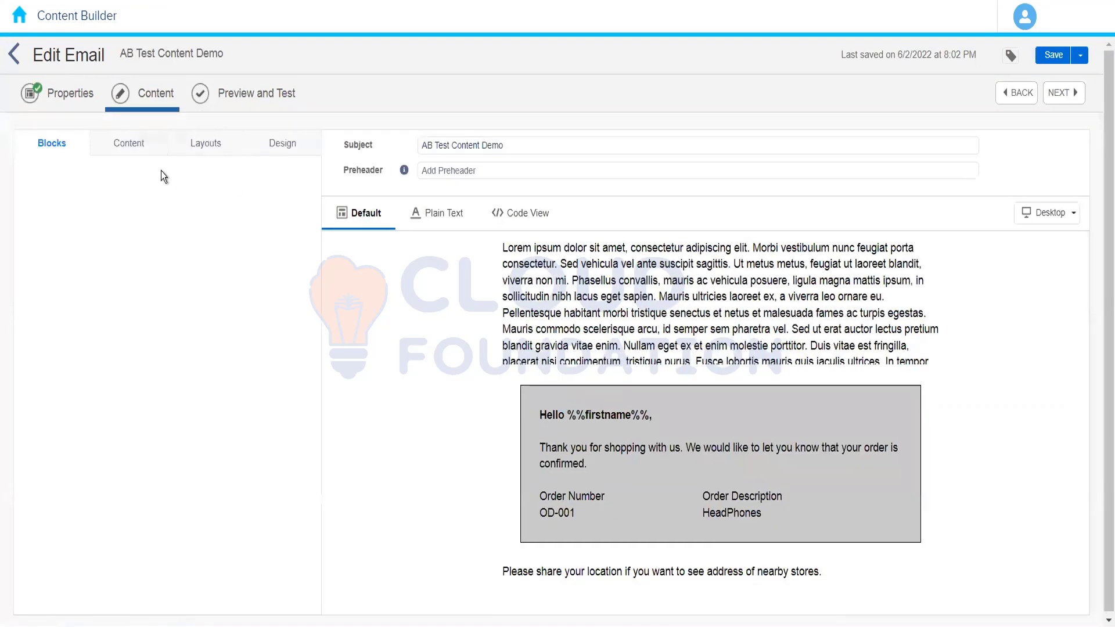
click(137, 153)
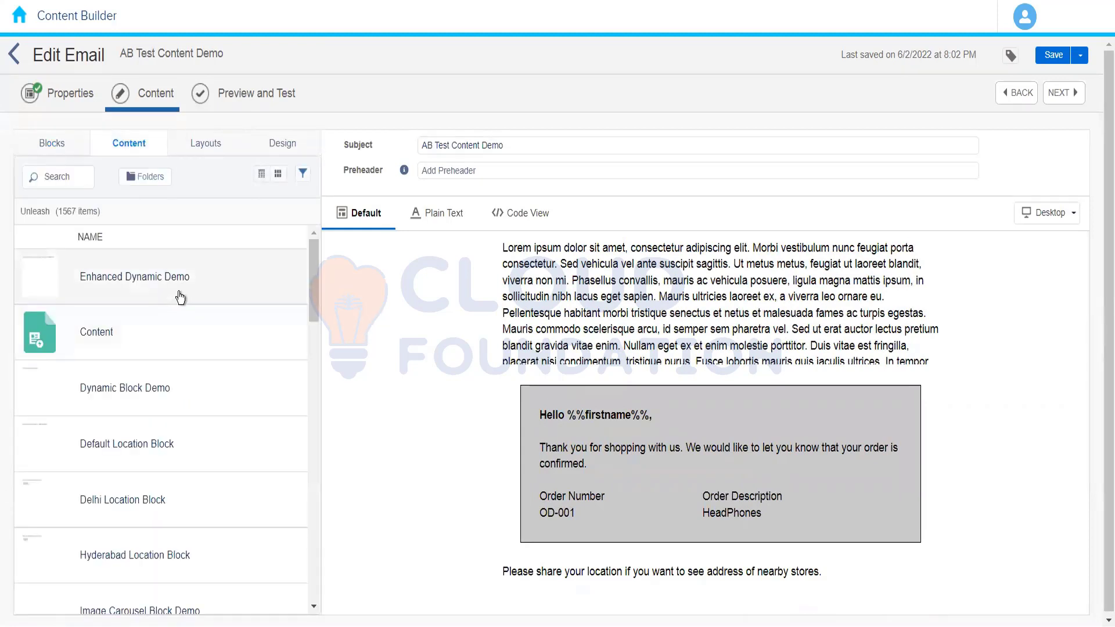
drag(195, 294, 570, 584)
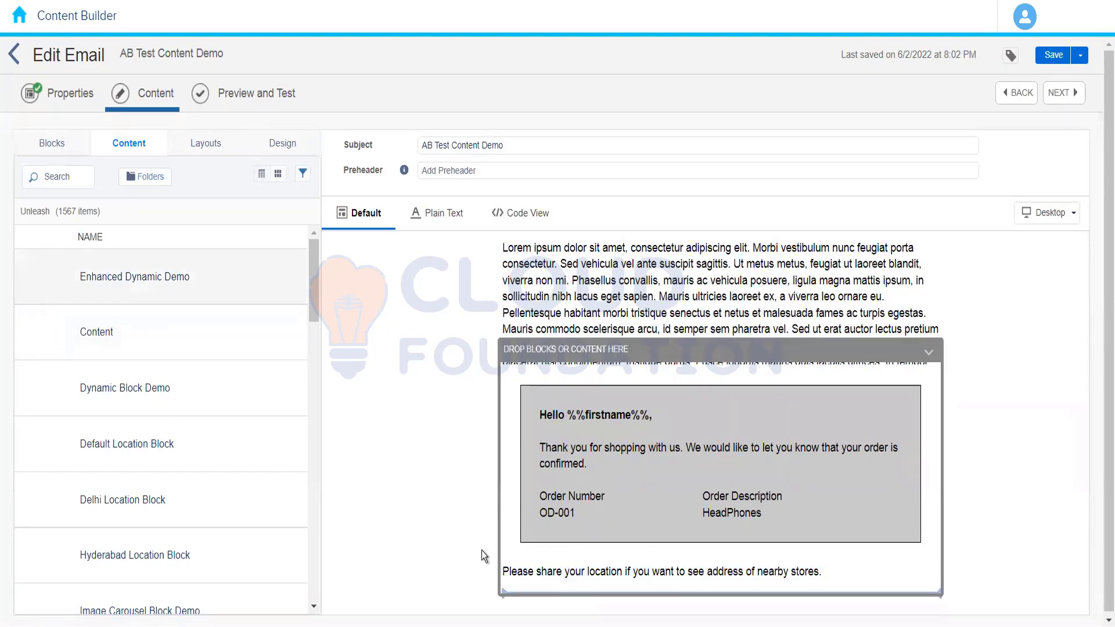
- Preview the email for the Hyderabad subscriber and compare the store lists from the two dynamic blocks
click(292, 599)
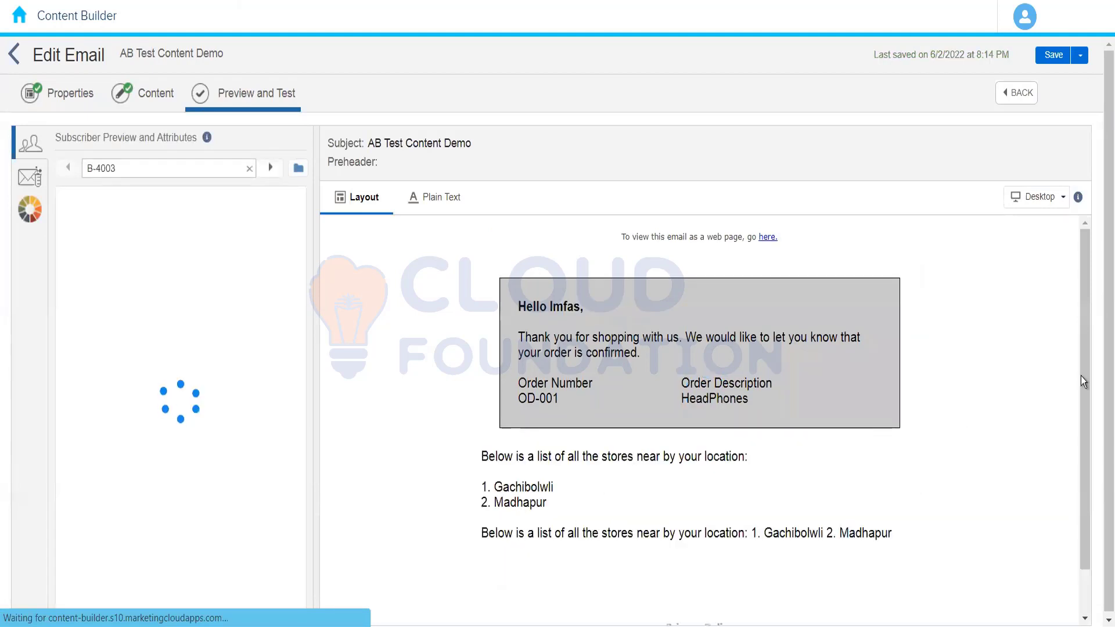
drag(1084, 374, 1085, 416)
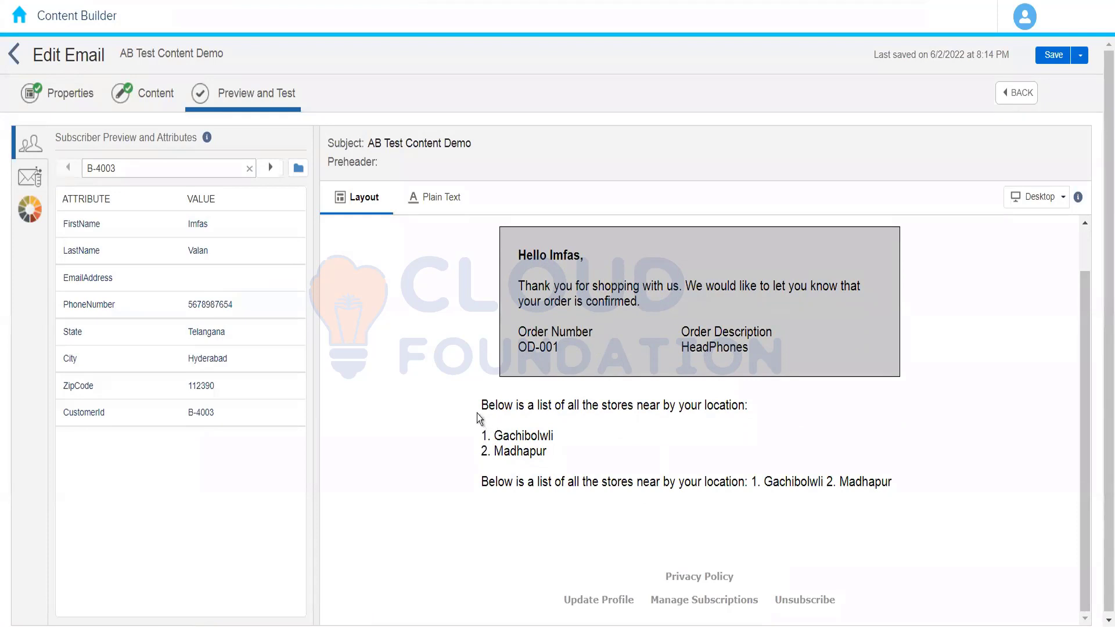
drag(478, 408, 554, 451)
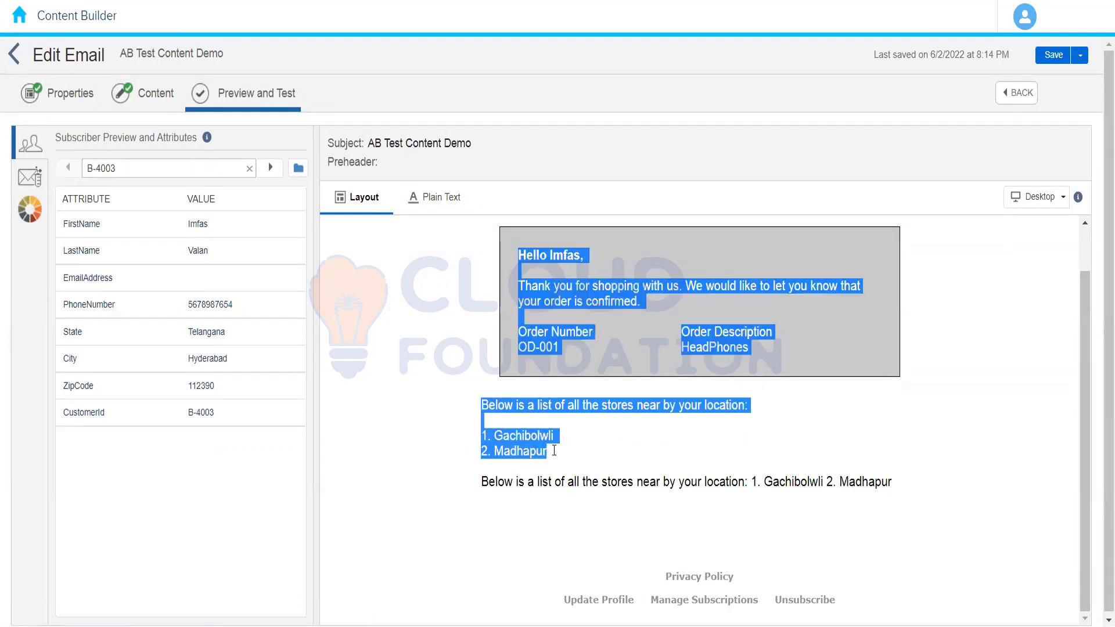
click(511, 480)
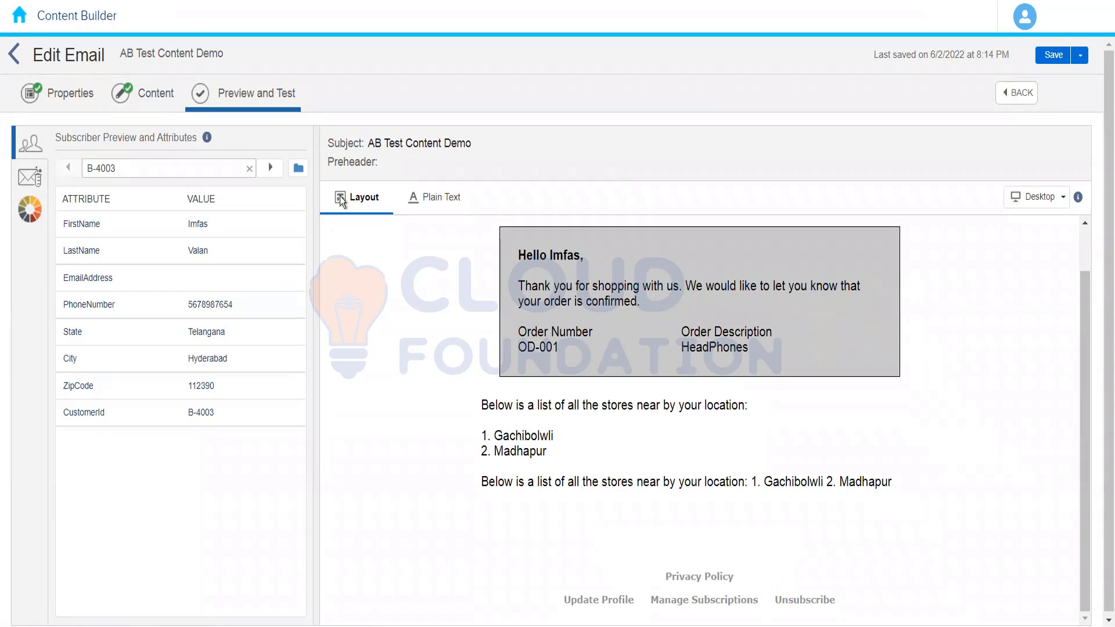
- Preview the email for the New Delhi and Pune subscribers, examining the enhanced dynamic block's text for each
click(270, 170)
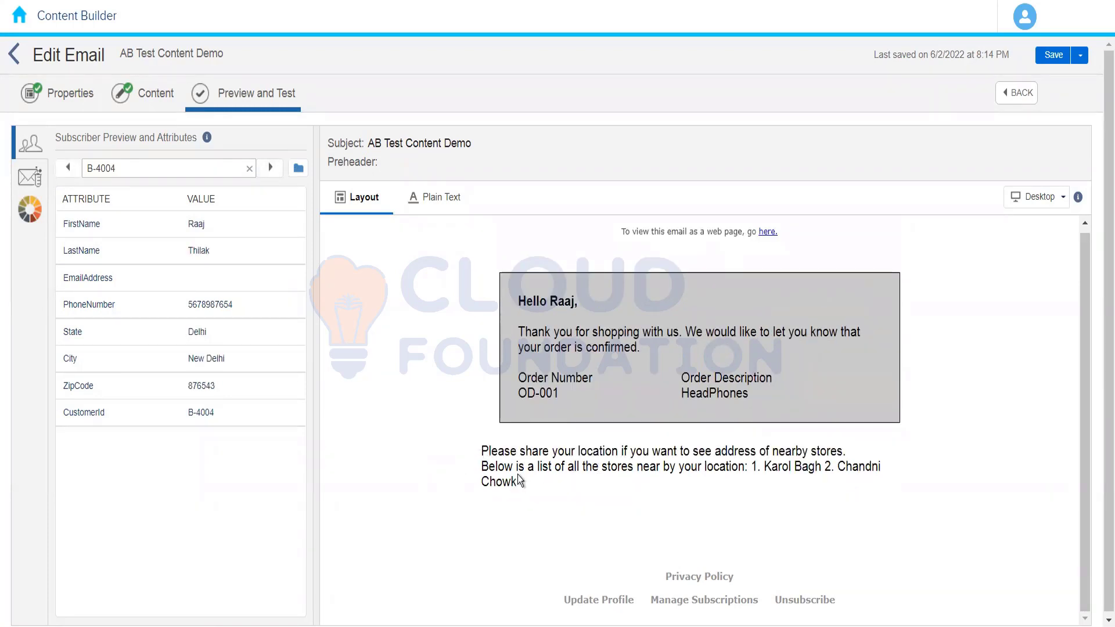
drag(517, 475, 481, 468)
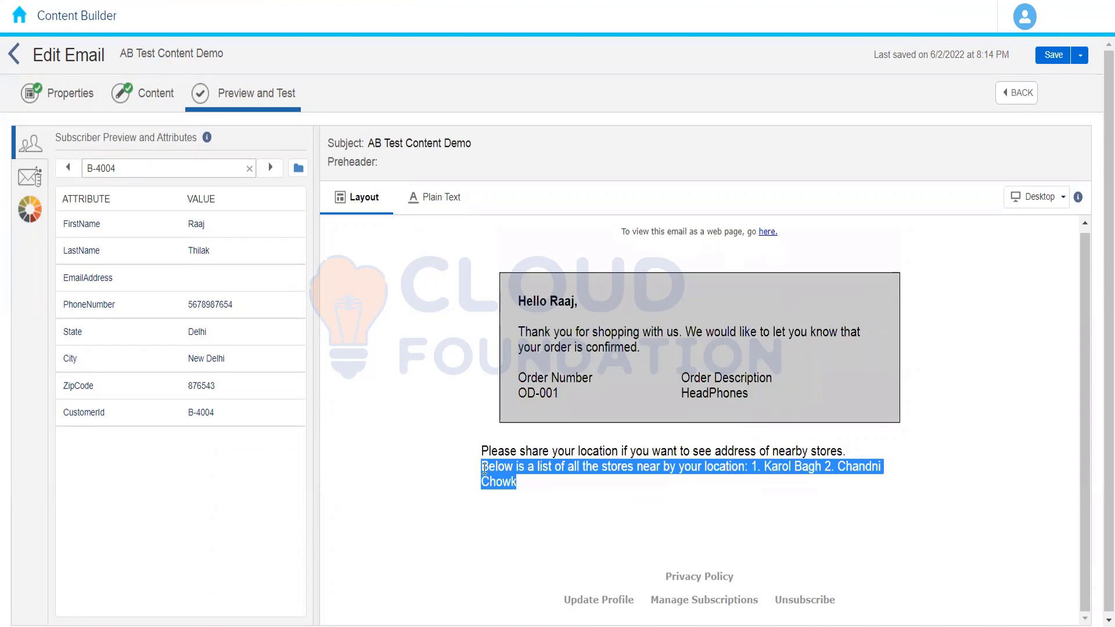
click(476, 469)
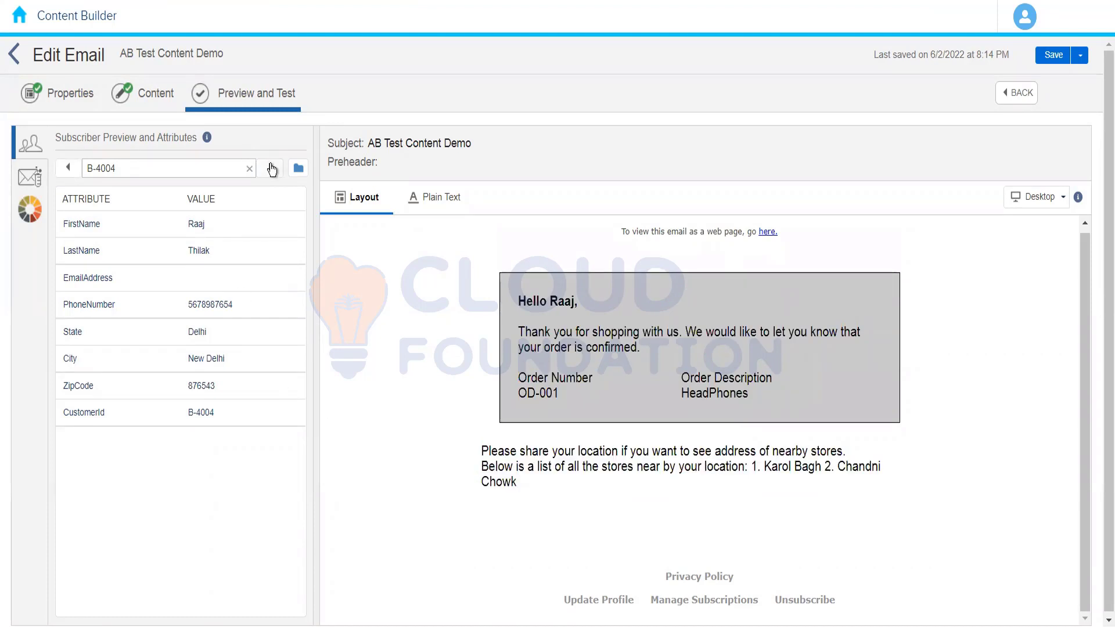
click(270, 165)
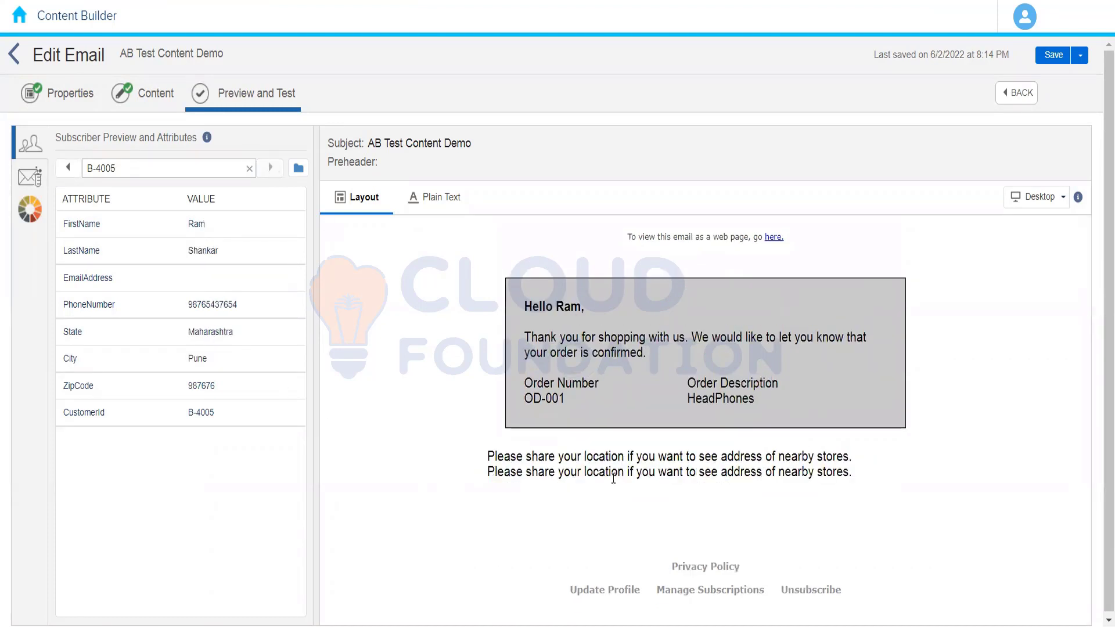